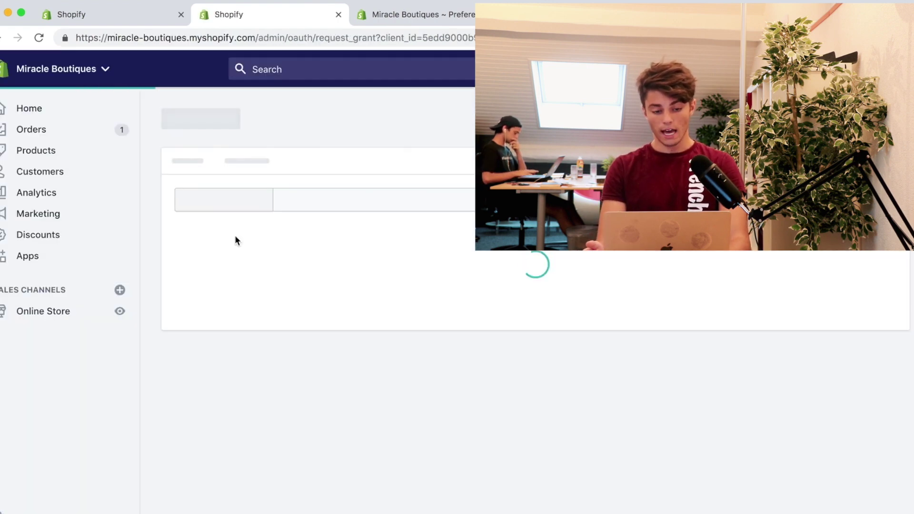
- Approve the requested permissions and install the Klaviyo Email Marketing app on the Miracle Boutiques store
{"action": "scroll", "coordinate": [527, 340], "scroll_direction": "down", "scroll_amount": 5}
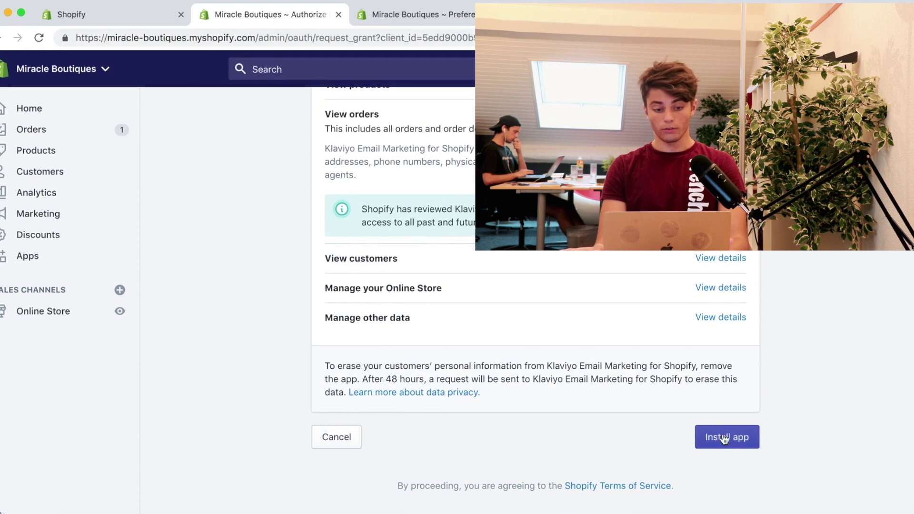
{"action": "left_click", "coordinate": [735, 435]}
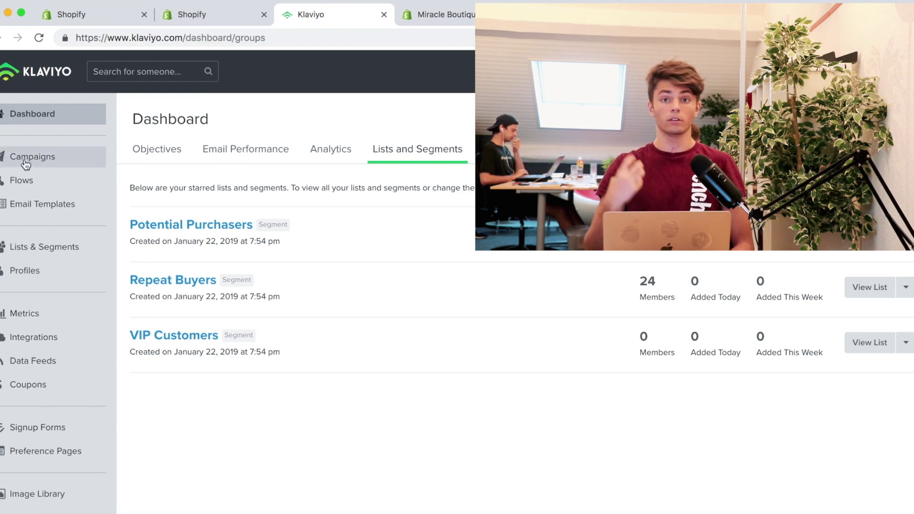
- Open the flows overview in Klaviyo and look through the listed email flows
{"action": "left_click", "coordinate": [22, 184]}
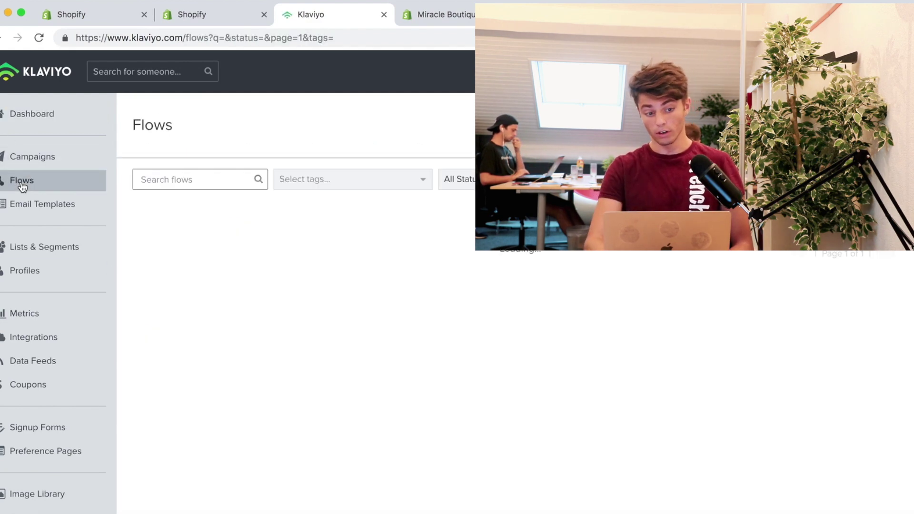
{"action": "scroll", "coordinate": [262, 402], "scroll_direction": "down", "scroll_amount": 2}
{"action": "scroll", "coordinate": [262, 403], "scroll_direction": "down", "scroll_amount": 1}
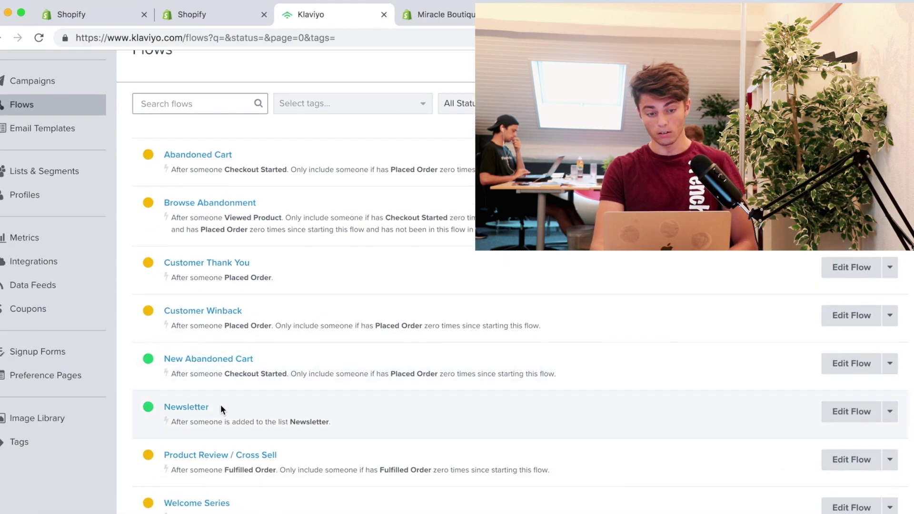
{"action": "scroll", "coordinate": [221, 407], "scroll_direction": "down", "scroll_amount": 2}
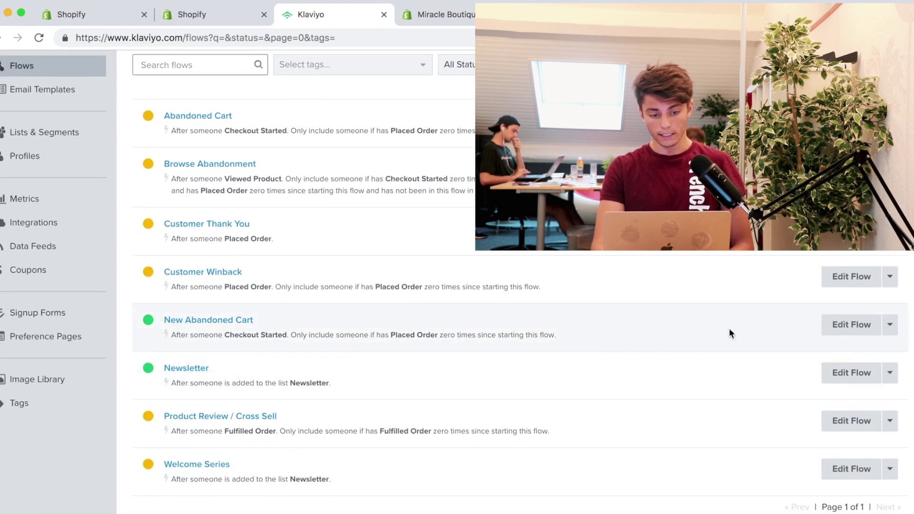
{"action": "left_click", "coordinate": [884, 377]}
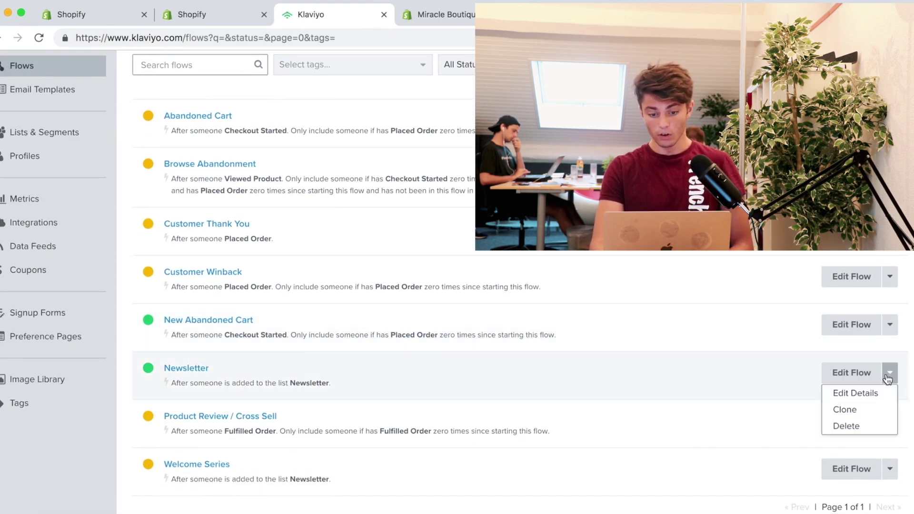
{"action": "left_click", "coordinate": [843, 394]}
{"action": "key", "text": "Escape"}
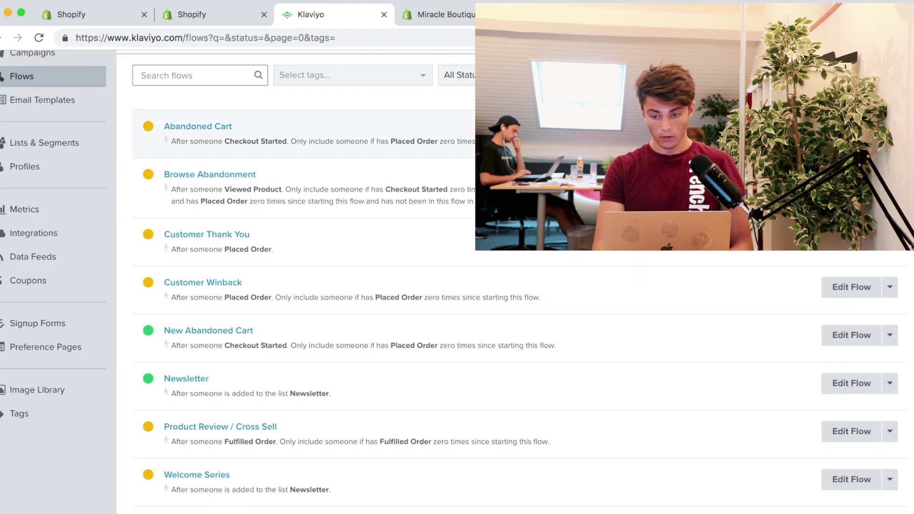
- Open the Newsletter flow and examine its full sequence of emails and time delays
{"action": "left_click", "coordinate": [183, 381]}
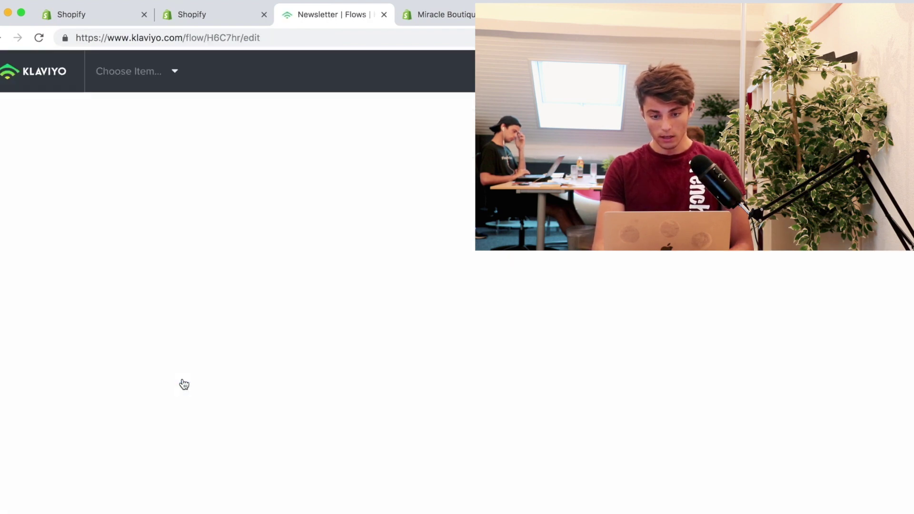
{"action": "scroll", "coordinate": [475, 359], "scroll_direction": "down", "scroll_amount": 15}
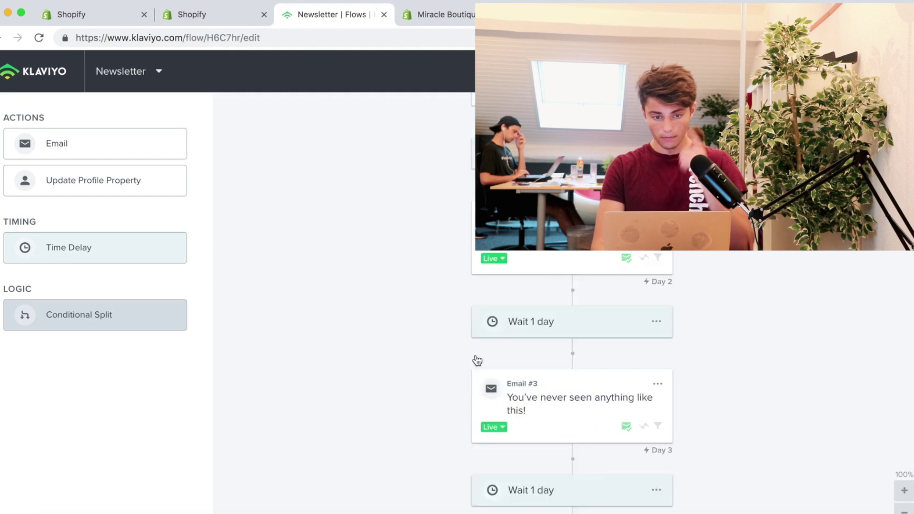
{"action": "scroll", "coordinate": [476, 360], "scroll_direction": "down", "scroll_amount": 9}
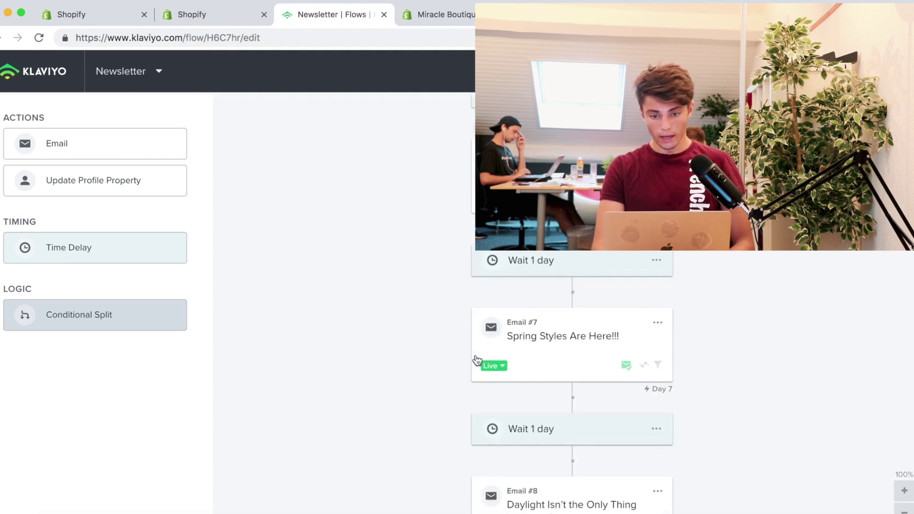
{"action": "scroll", "coordinate": [476, 361], "scroll_direction": "down", "scroll_amount": 10}
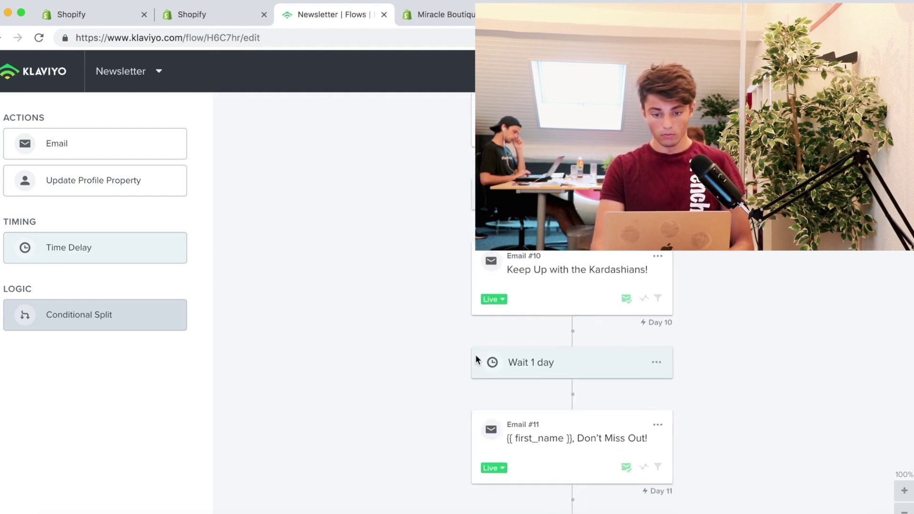
{"action": "scroll", "coordinate": [476, 360], "scroll_direction": "down", "scroll_amount": 10}
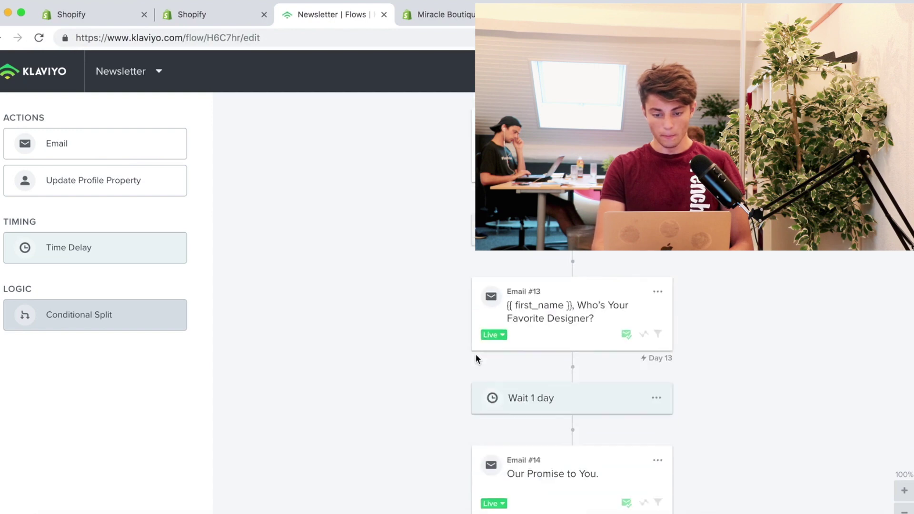
{"action": "scroll", "coordinate": [587, 333], "scroll_direction": "up", "scroll_amount": 3}
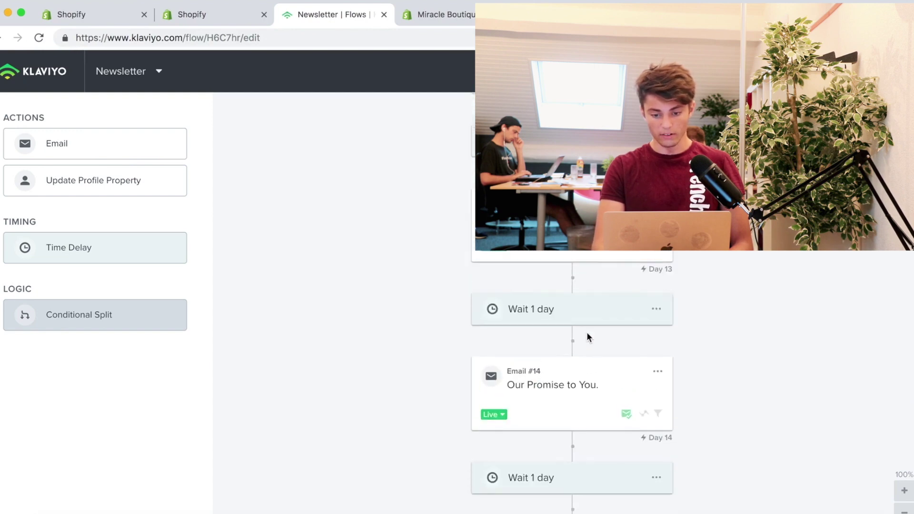
{"action": "scroll", "coordinate": [539, 409], "scroll_direction": "down", "scroll_amount": 3}
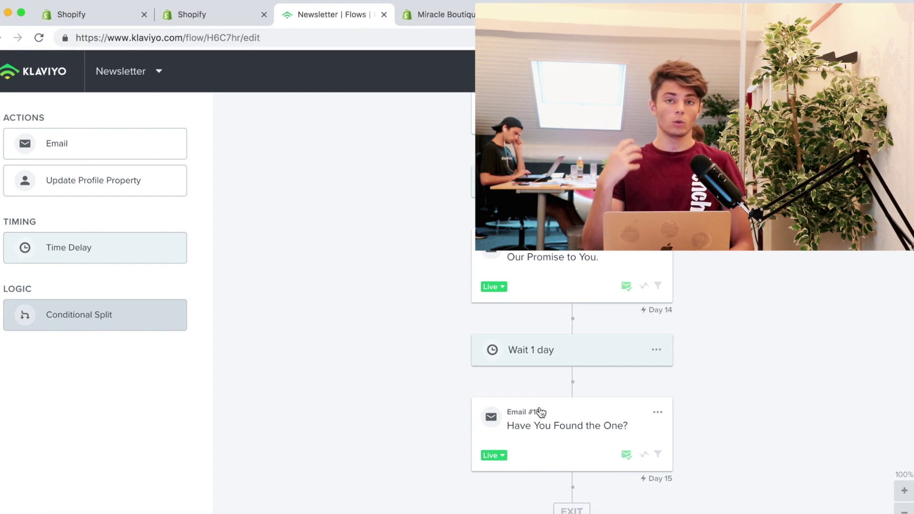
{"action": "scroll", "coordinate": [543, 284], "scroll_direction": "up", "scroll_amount": 10}
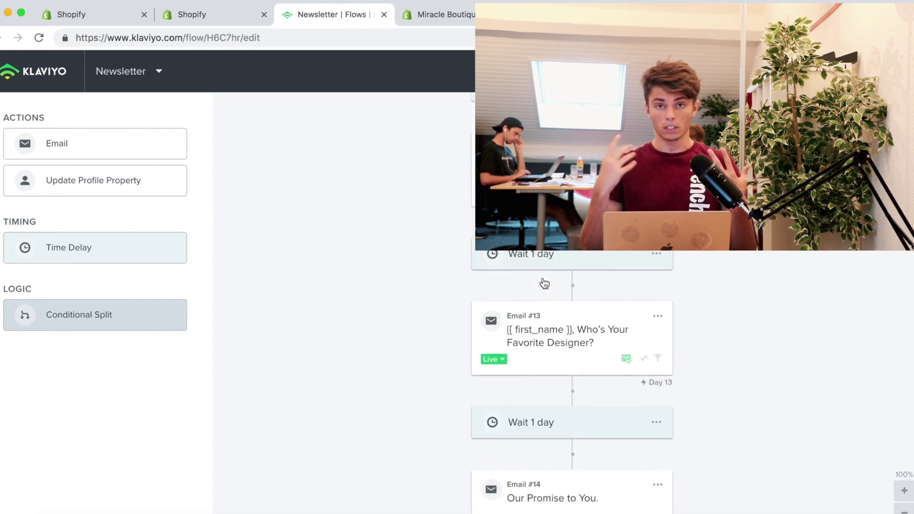
{"action": "scroll", "coordinate": [544, 284], "scroll_direction": "up", "scroll_amount": 4}
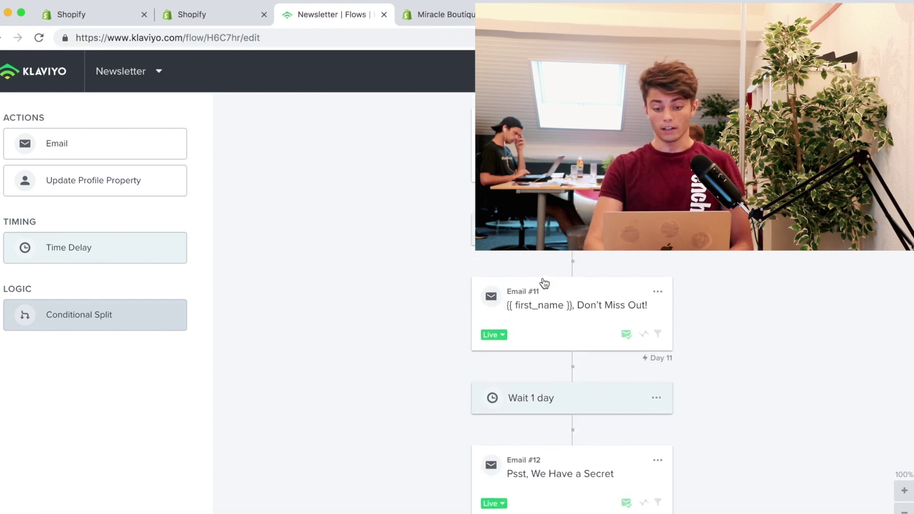
{"action": "scroll", "coordinate": [545, 283], "scroll_direction": "up", "scroll_amount": 14}
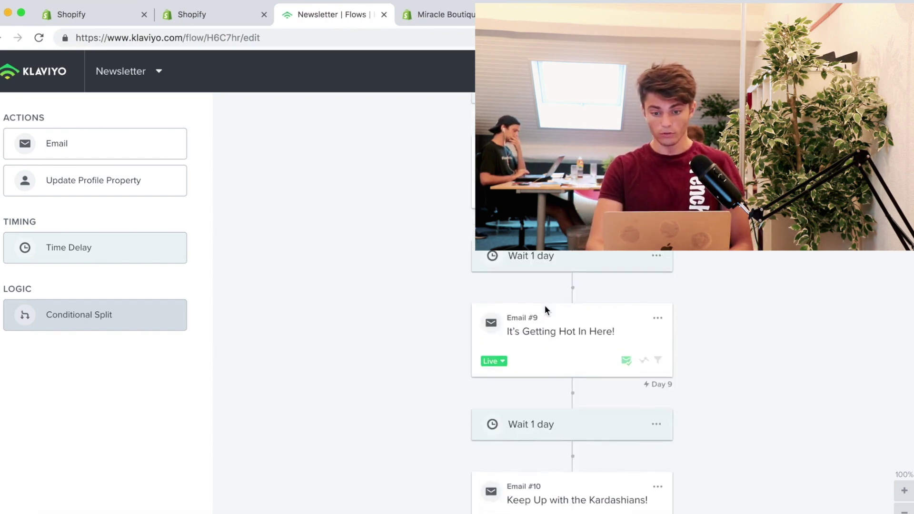
{"action": "scroll", "coordinate": [545, 308], "scroll_direction": "up", "scroll_amount": 20}
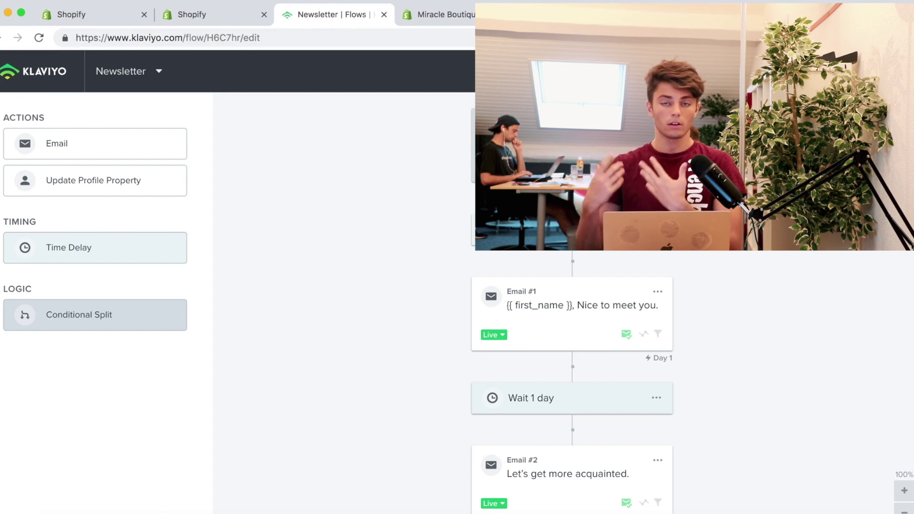
- View the Email Customer Support job post on Upwork and review the Newsletter flow's emails and delays again in Klaviyo
{"action": "left_click", "coordinate": [571, 15]}
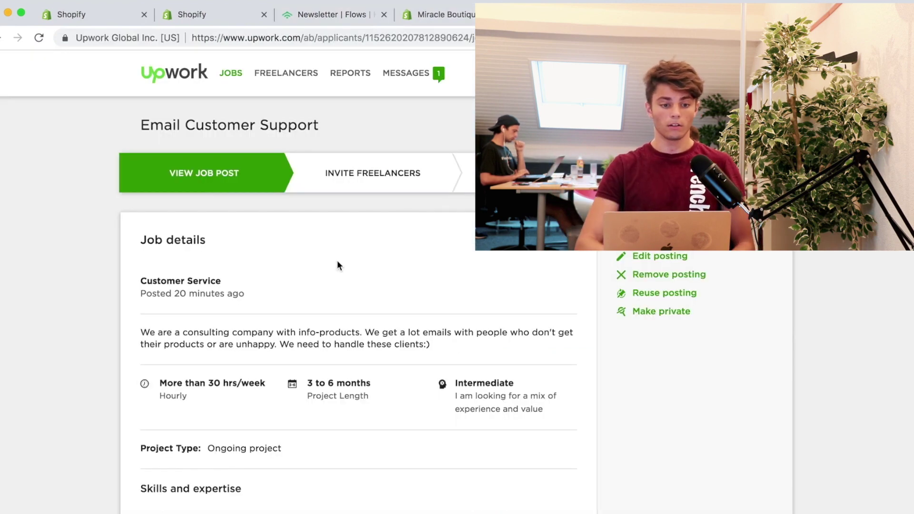
{"action": "left_click", "coordinate": [318, 15]}
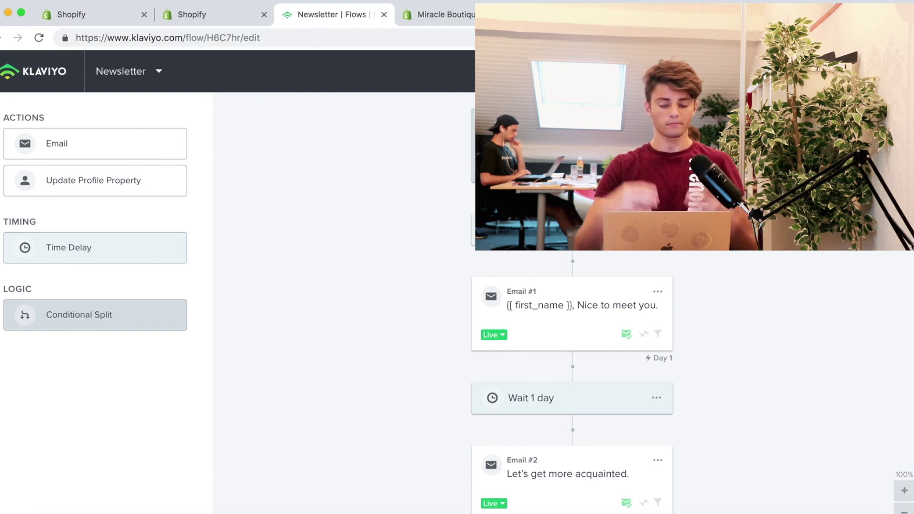
{"action": "scroll", "coordinate": [610, 483], "scroll_direction": "down", "scroll_amount": 4}
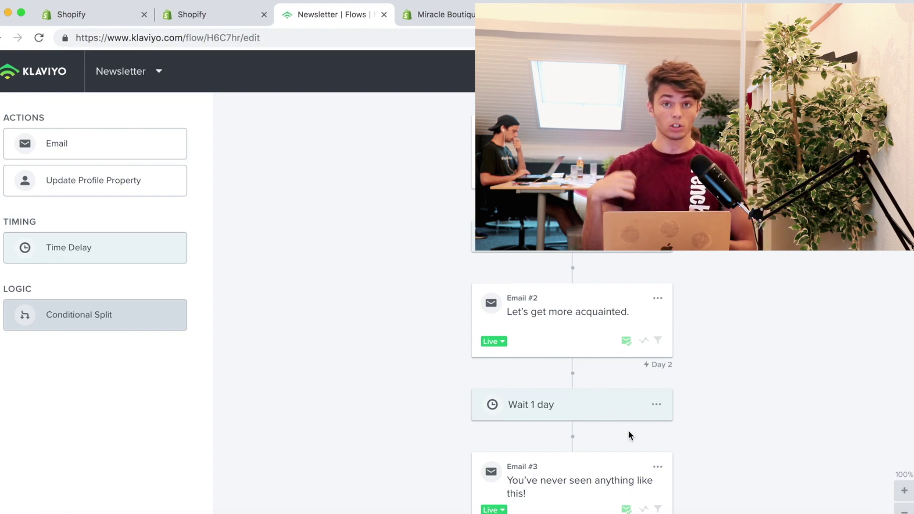
{"action": "scroll", "coordinate": [627, 429], "scroll_direction": "down", "scroll_amount": 20}
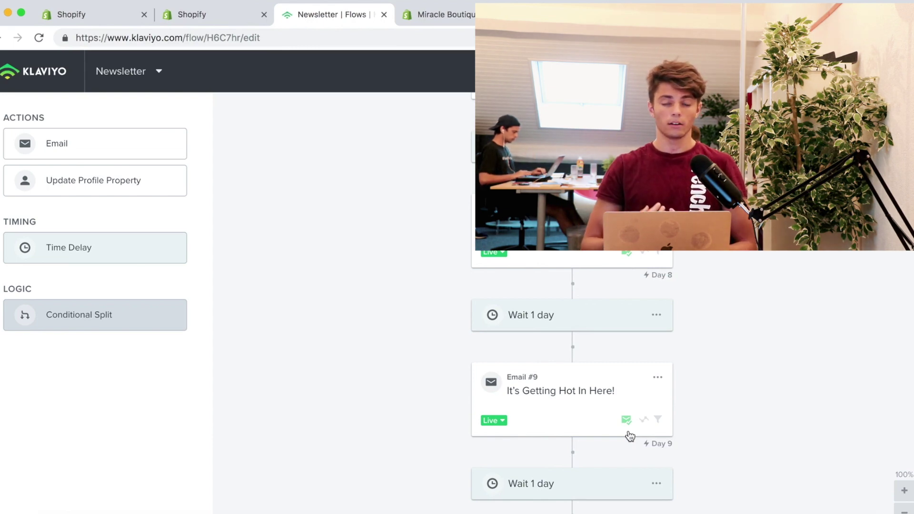
{"action": "scroll", "coordinate": [629, 435], "scroll_direction": "down", "scroll_amount": 9}
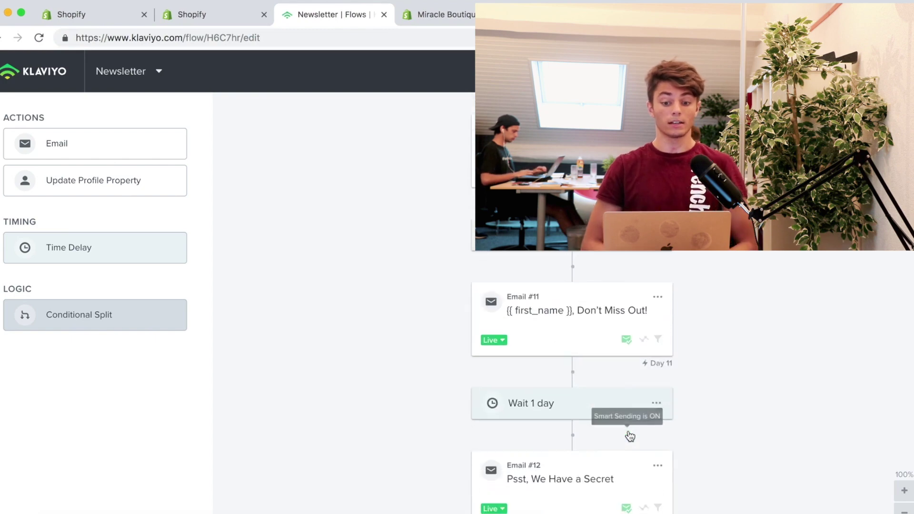
{"action": "scroll", "coordinate": [629, 434], "scroll_direction": "down", "scroll_amount": 4}
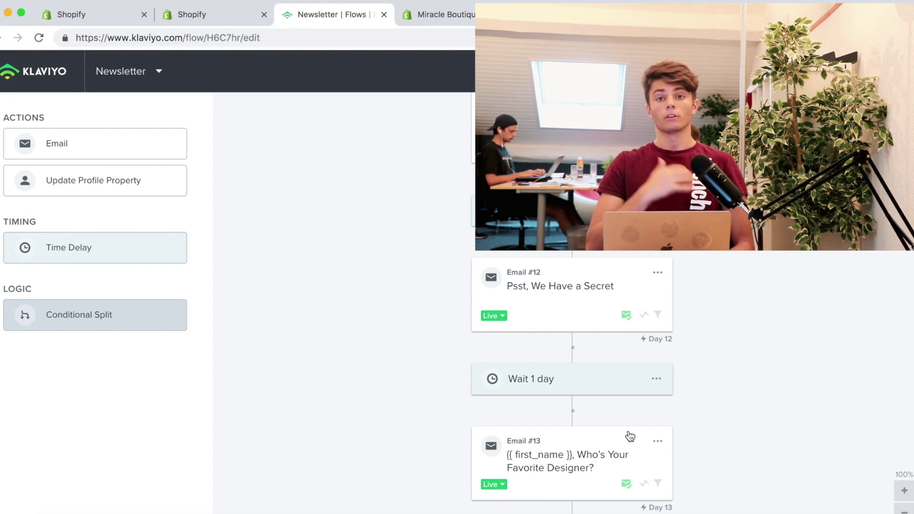
{"action": "scroll", "coordinate": [629, 436], "scroll_direction": "down", "scroll_amount": 2}
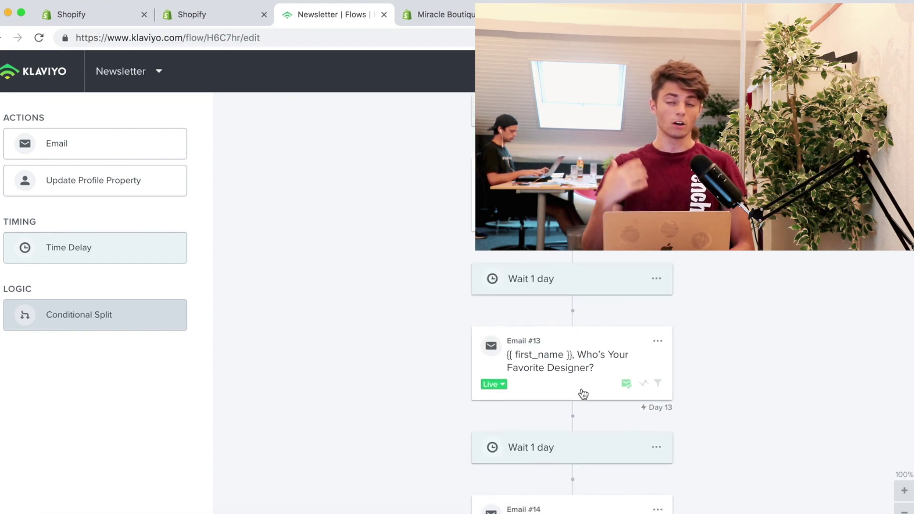
{"action": "scroll", "coordinate": [583, 379], "scroll_direction": "down", "scroll_amount": 5}
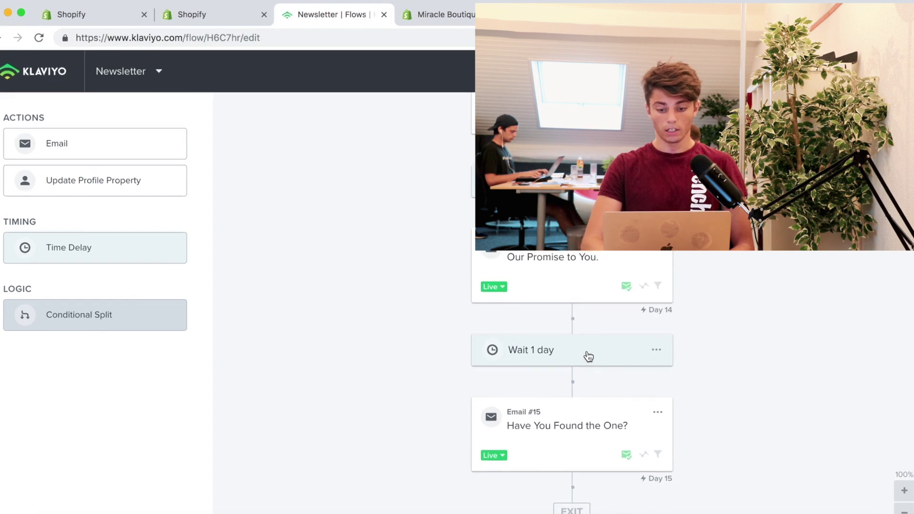
{"action": "scroll", "coordinate": [589, 357], "scroll_direction": "up", "scroll_amount": 20}
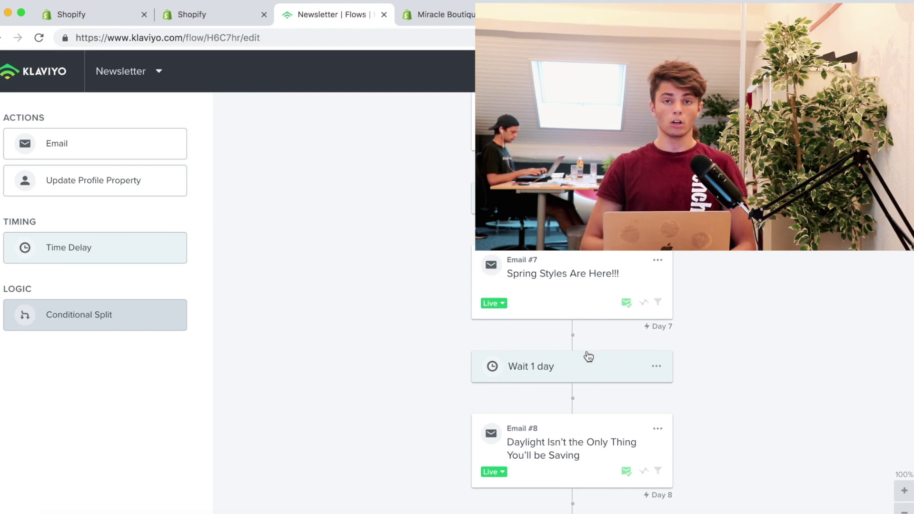
{"action": "scroll", "coordinate": [589, 357], "scroll_direction": "up", "scroll_amount": 15}
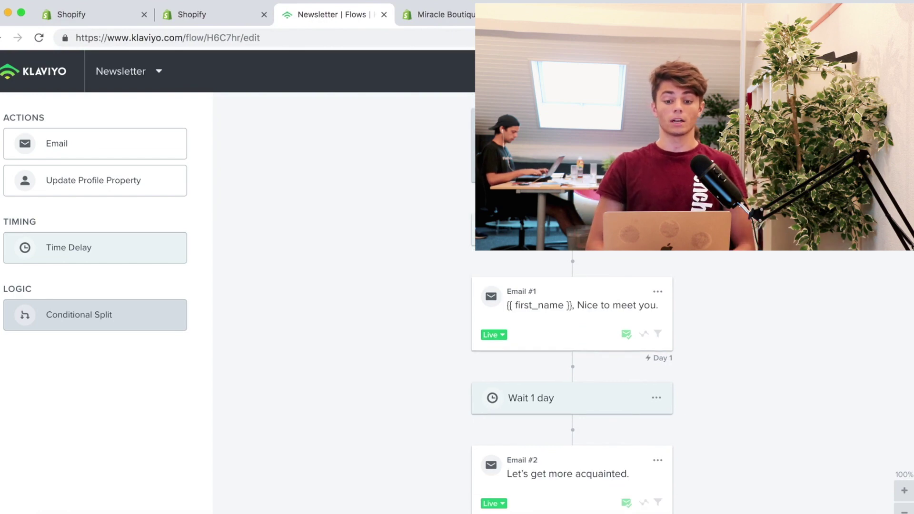
- Switch to the Google Slides presentation and select the body text box on the UPWORK.COM slide
{"action": "left_click", "coordinate": [574, 15]}
{"action": "left_click", "coordinate": [490, 263]}
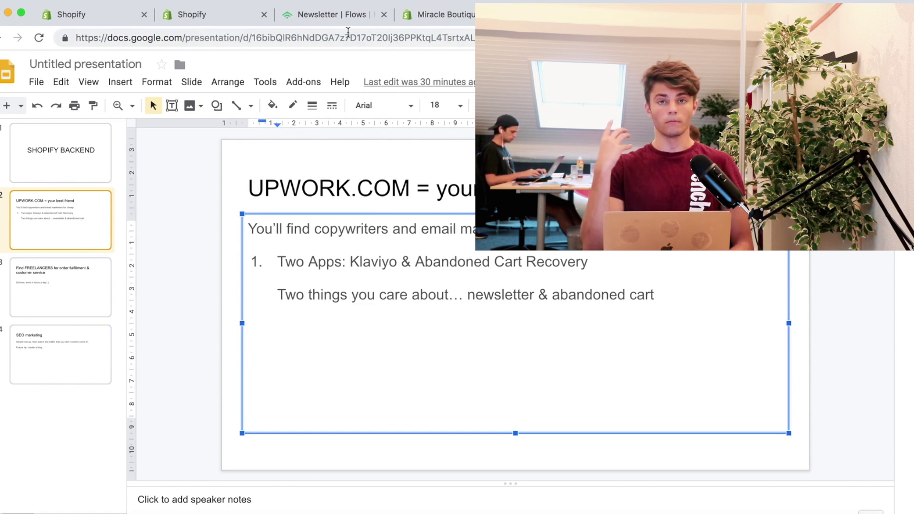
- Return to the flows overview in Klaviyo and open the New Abandoned Cart flow to examine its emails and delays
{"action": "left_click", "coordinate": [346, 15]}
{"action": "scroll", "coordinate": [212, 127], "scroll_direction": "left", "scroll_amount": 5}
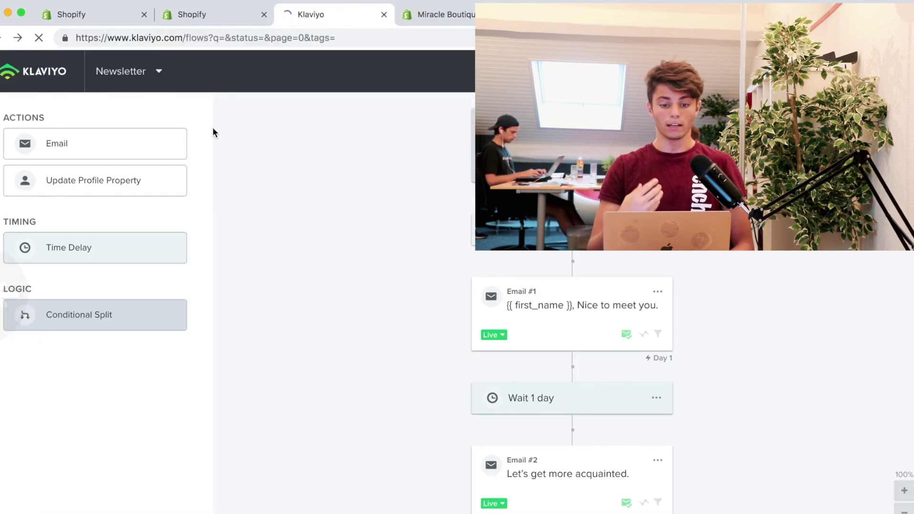
{"action": "scroll", "coordinate": [396, 357], "scroll_direction": "down", "scroll_amount": 3}
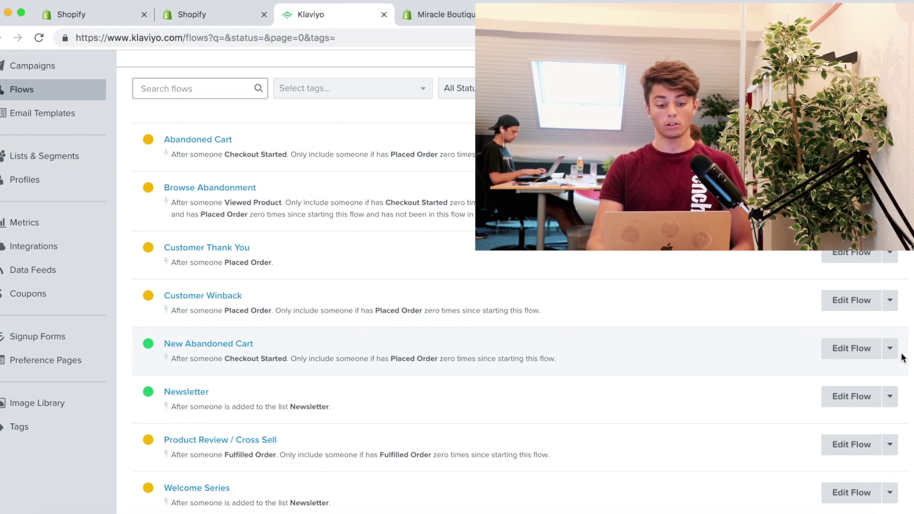
{"action": "left_click", "coordinate": [199, 345]}
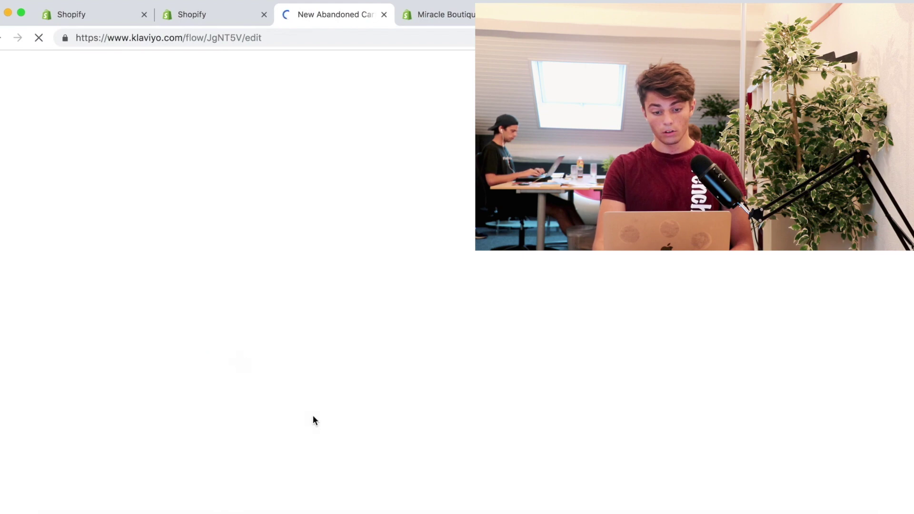
{"action": "scroll", "coordinate": [618, 399], "scroll_direction": "down", "scroll_amount": 4}
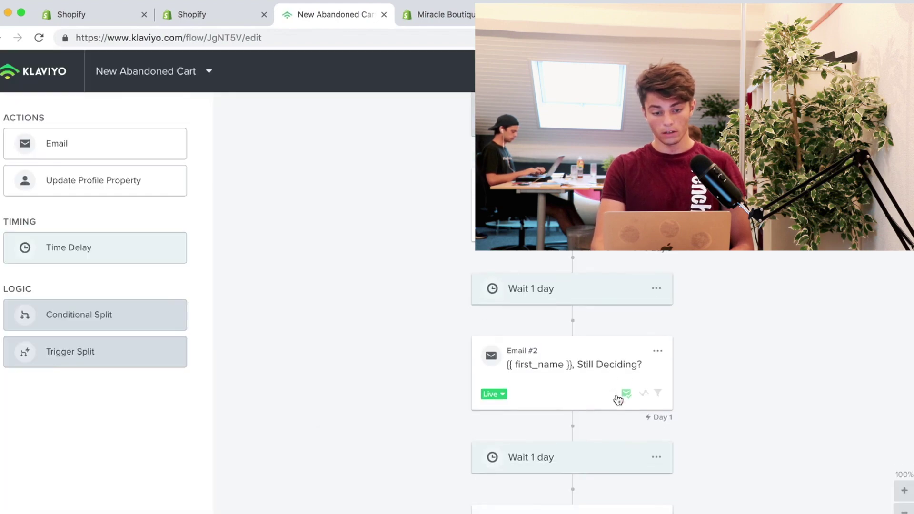
{"action": "scroll", "coordinate": [618, 399], "scroll_direction": "up", "scroll_amount": 4}
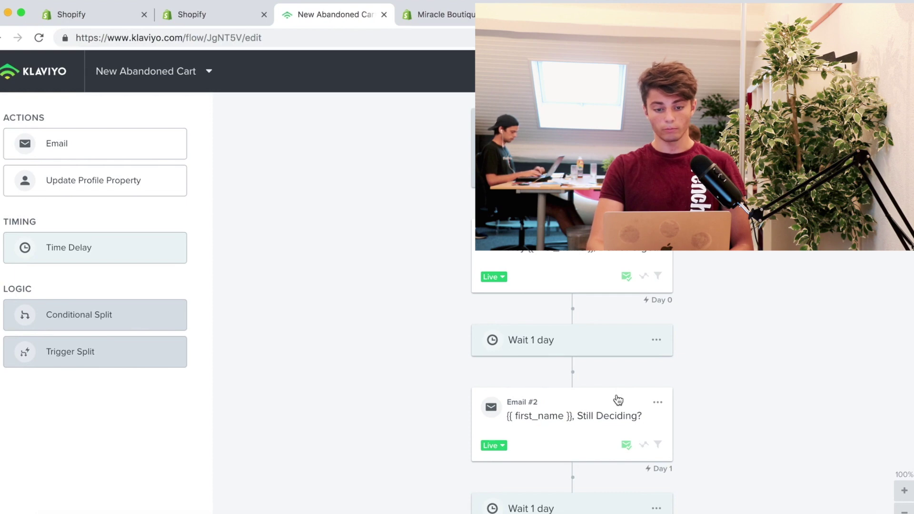
{"action": "scroll", "coordinate": [618, 399], "scroll_direction": "down", "scroll_amount": 4}
{"action": "scroll", "coordinate": [618, 399], "scroll_direction": "up", "scroll_amount": 2}
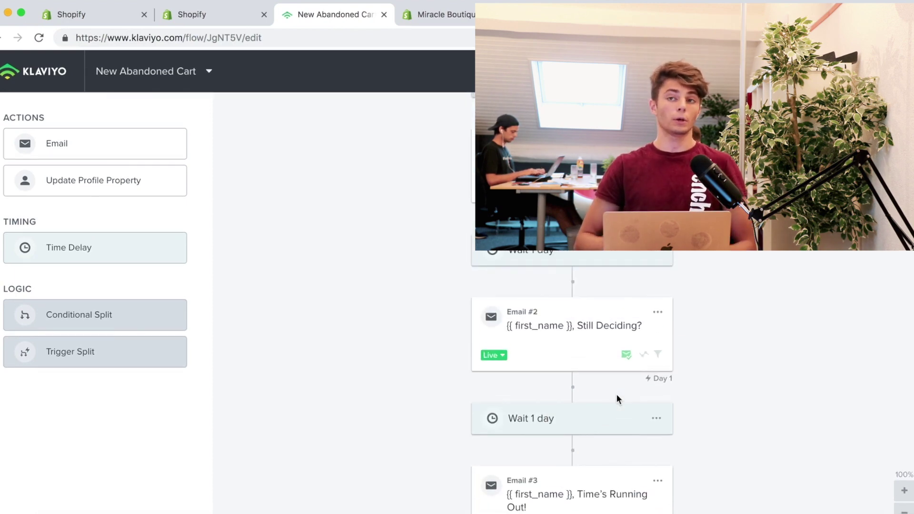
- Check the order and one-day waits between the three emails of the New Abandoned Cart flow through to its exit
{"action": "scroll", "coordinate": [616, 402], "scroll_direction": "up", "scroll_amount": 2}
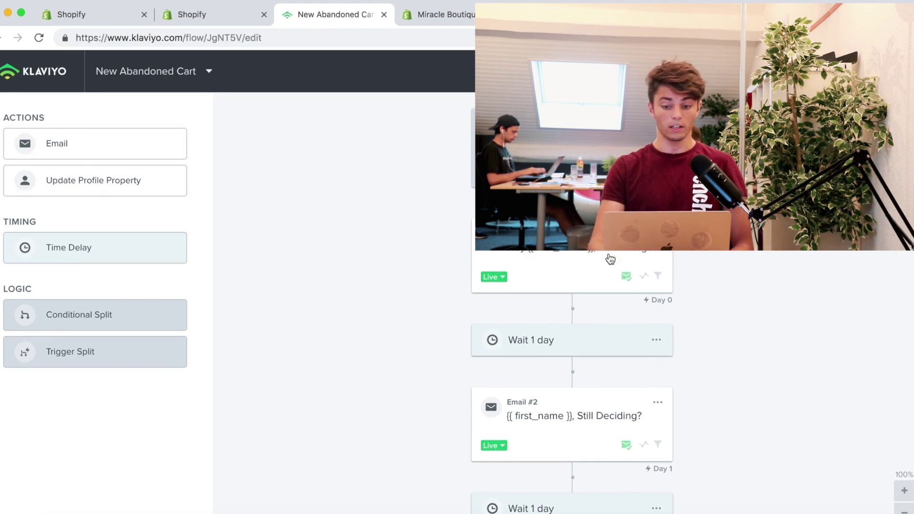
{"action": "scroll", "coordinate": [610, 259], "scroll_direction": "down", "scroll_amount": 1}
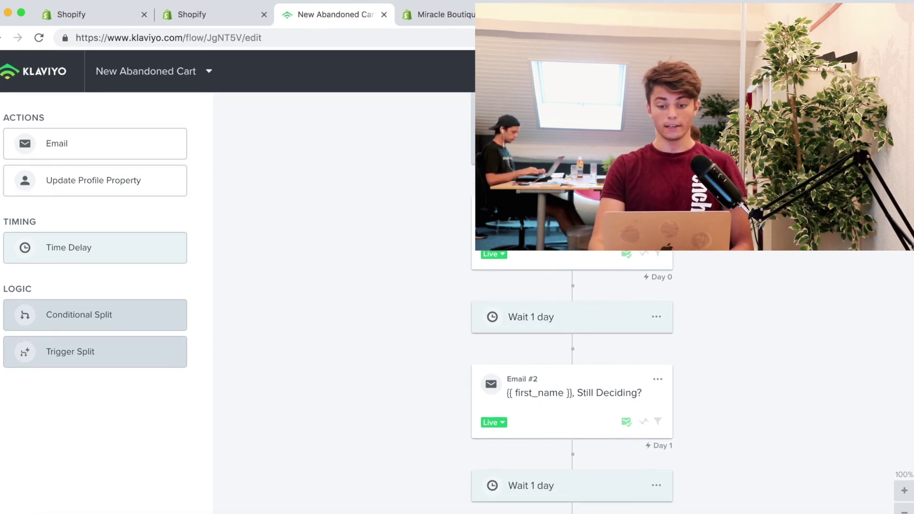
{"action": "scroll", "coordinate": [572, 381], "scroll_direction": "down", "scroll_amount": 2}
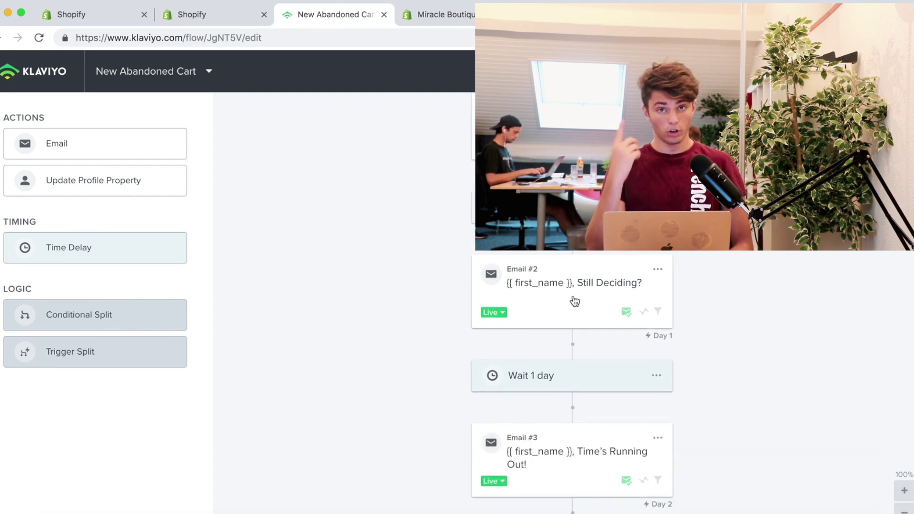
{"action": "scroll", "coordinate": [575, 300], "scroll_direction": "down", "scroll_amount": 1}
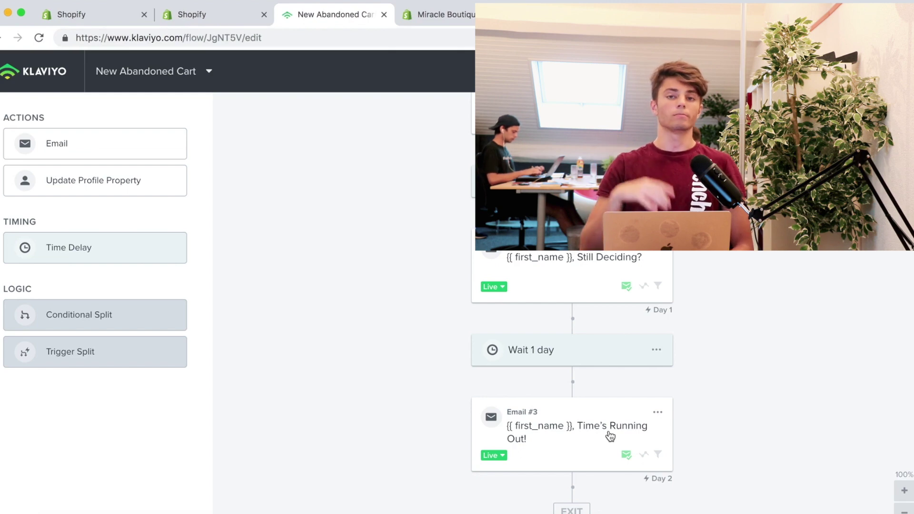
{"action": "scroll", "coordinate": [609, 435], "scroll_direction": "up", "scroll_amount": 5}
{"action": "scroll", "coordinate": [409, 419], "scroll_direction": "down", "scroll_amount": 5}
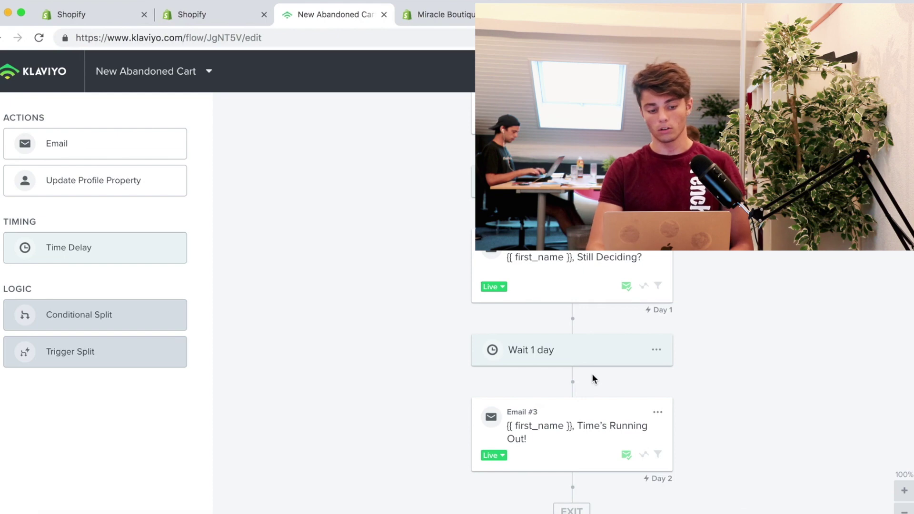
{"action": "right_click", "coordinate": [594, 379]}
{"action": "left_click", "coordinate": [404, 318]}
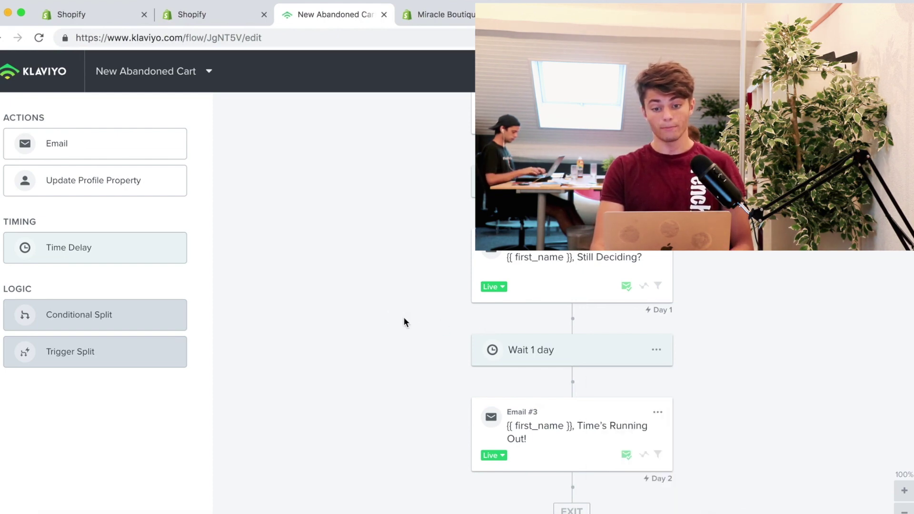
- Switch to Upwork, look over the Email Customer Support job post and open the form for a new job post
{"action": "left_click", "coordinate": [584, 14]}
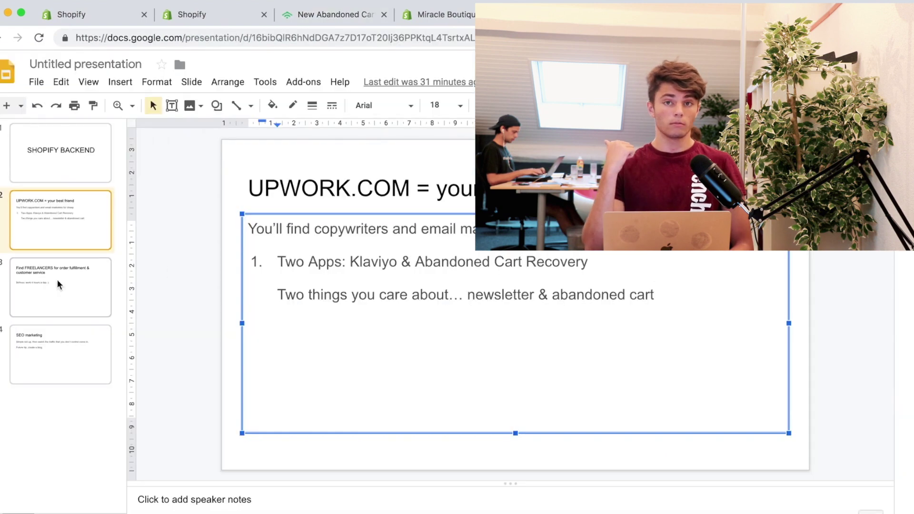
{"action": "left_click", "coordinate": [705, 15]}
{"action": "scroll", "coordinate": [430, 286], "scroll_direction": "up", "scroll_amount": 1}
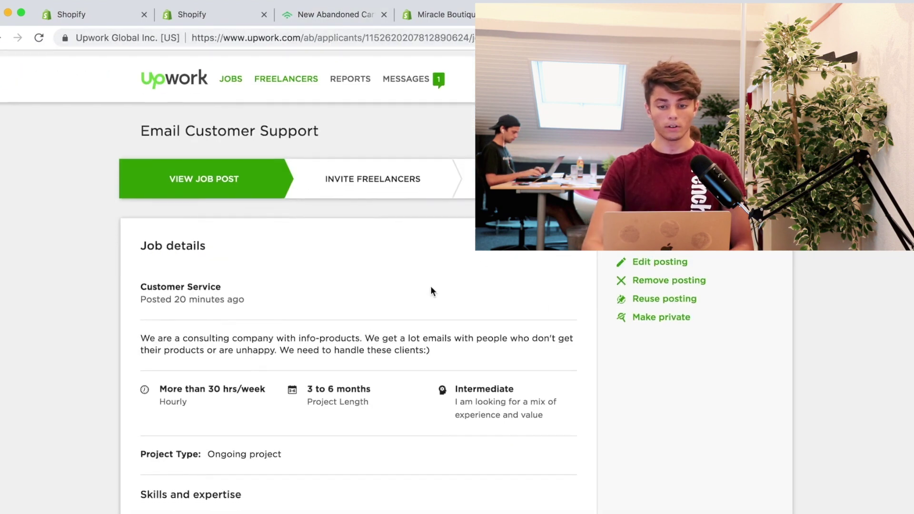
{"action": "scroll", "coordinate": [314, 318], "scroll_direction": "down", "scroll_amount": 5}
{"action": "scroll", "coordinate": [314, 317], "scroll_direction": "up", "scroll_amount": 6}
{"action": "scroll", "coordinate": [314, 318], "scroll_direction": "down", "scroll_amount": 2}
{"action": "mouse_move", "coordinate": [230, 79]}
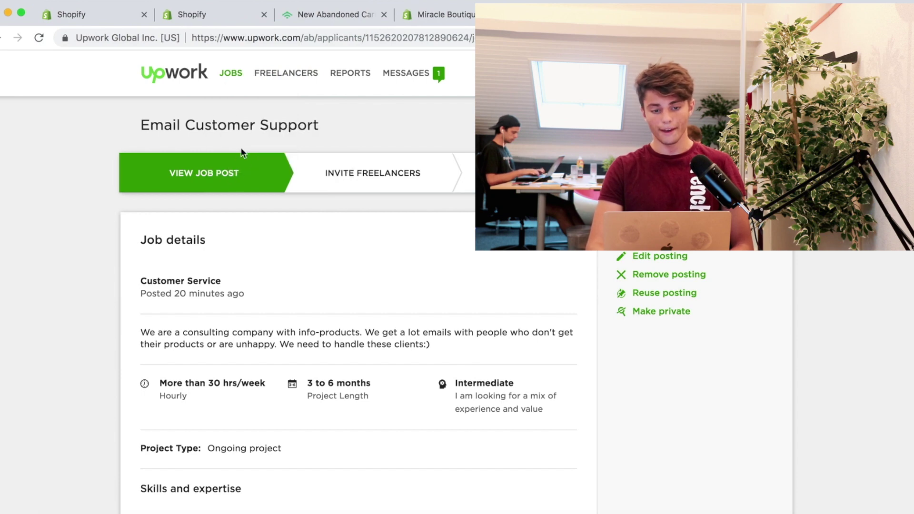
{"action": "left_click", "coordinate": [228, 160]}
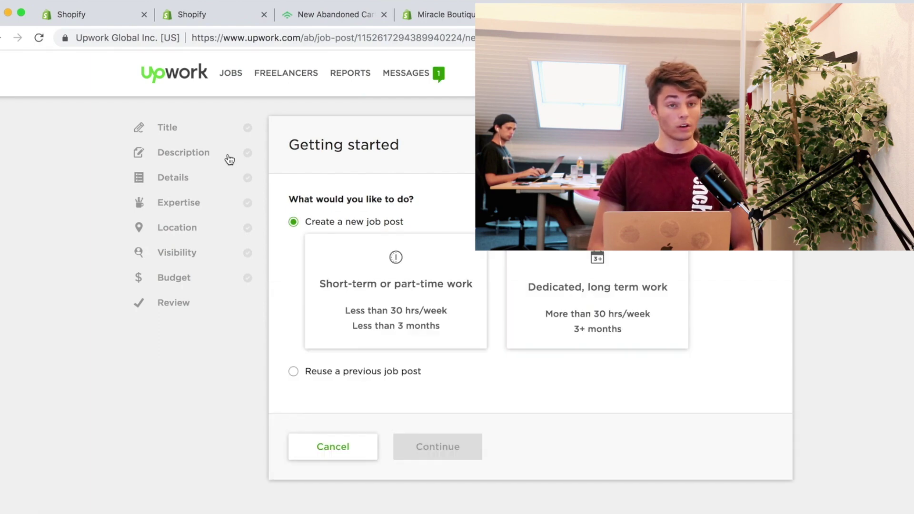
- Switch to the Google Slides presentation and open the slide on finding freelancers for order fulfillment and customer service
{"action": "key", "text": "ctrl+Tab"}
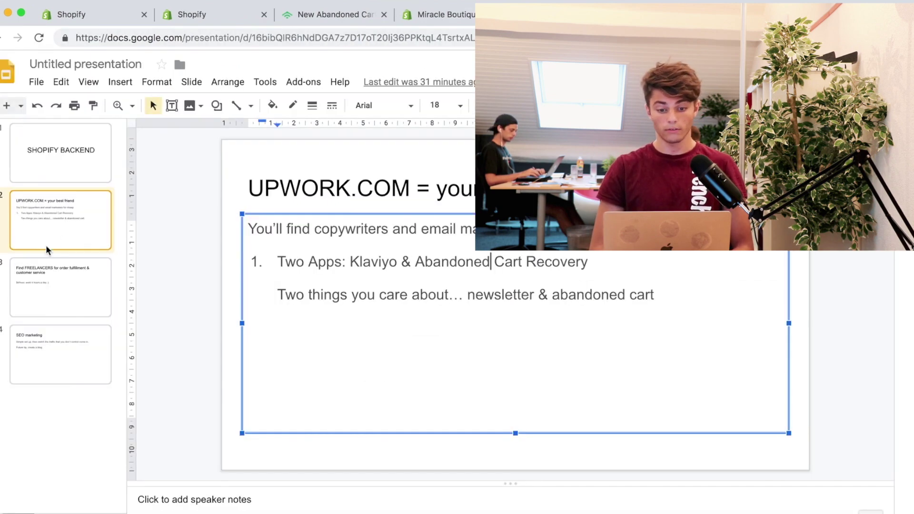
{"action": "left_click", "coordinate": [77, 290]}
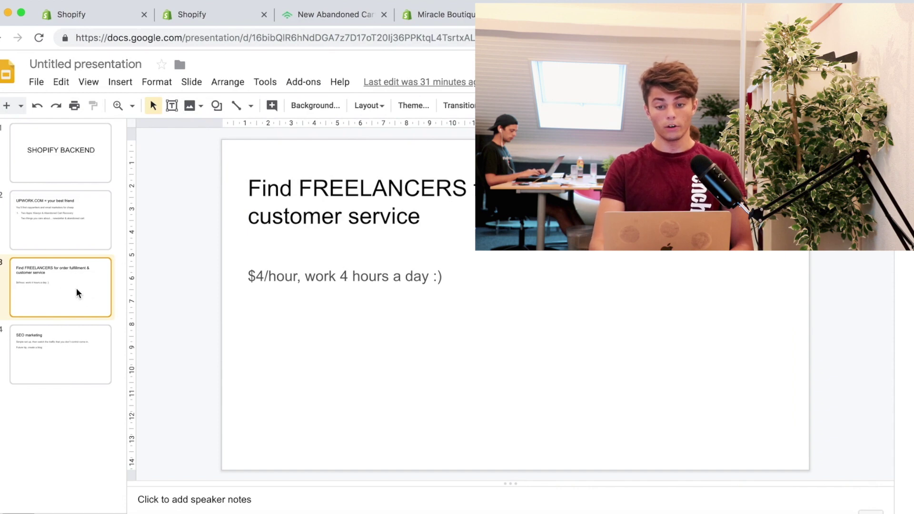
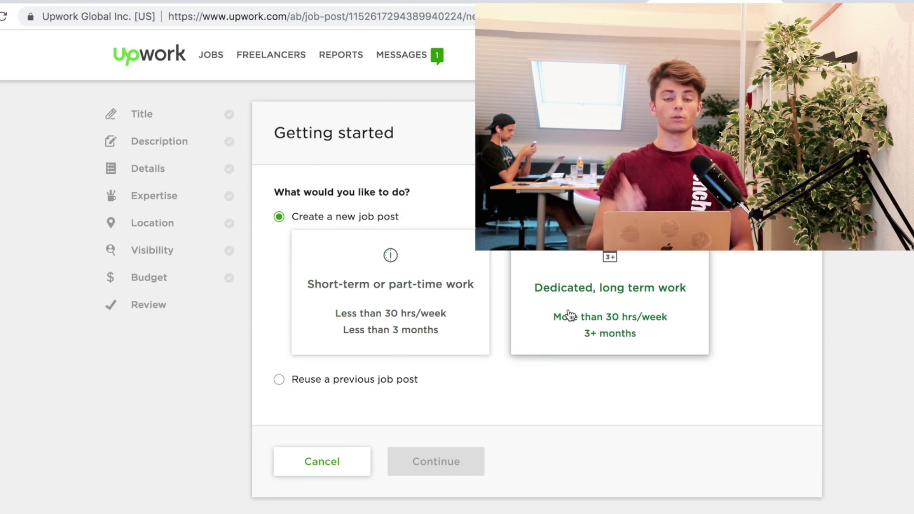
- Start a new job post for dedicated, long term work and proceed past the introduction to the title step
{"action": "left_click", "coordinate": [569, 315]}
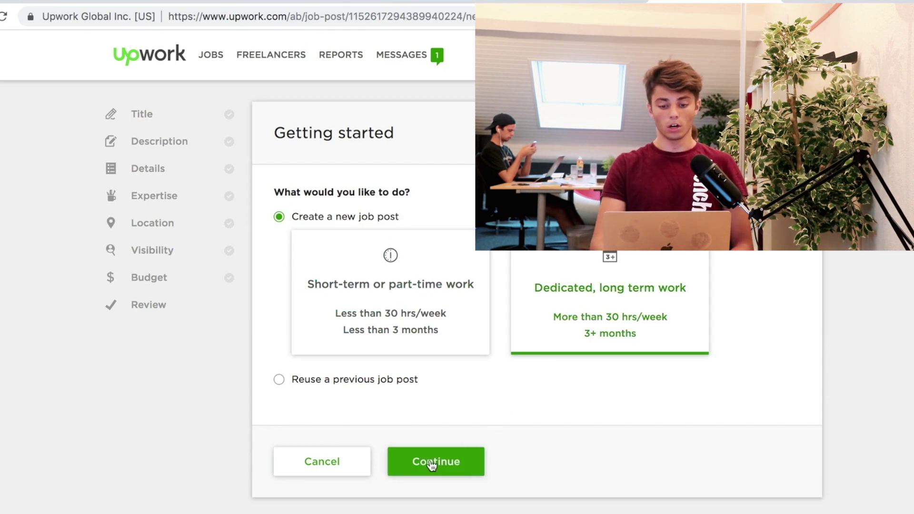
{"action": "left_click", "coordinate": [427, 469]}
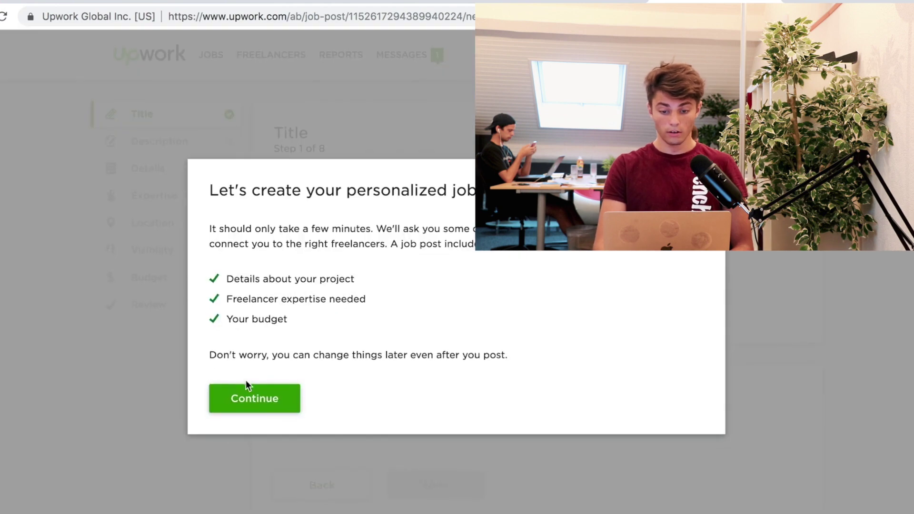
{"action": "left_click", "coordinate": [247, 395]}
- Name the job post "Customer Service For Shopify Store"
{"action": "left_click", "coordinate": [378, 248]}
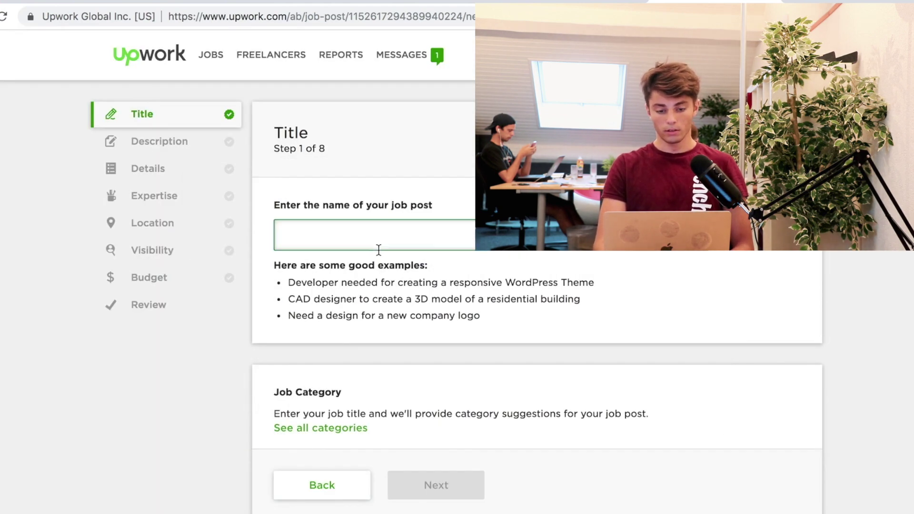
{"action": "type", "text": "Customer Ser"}
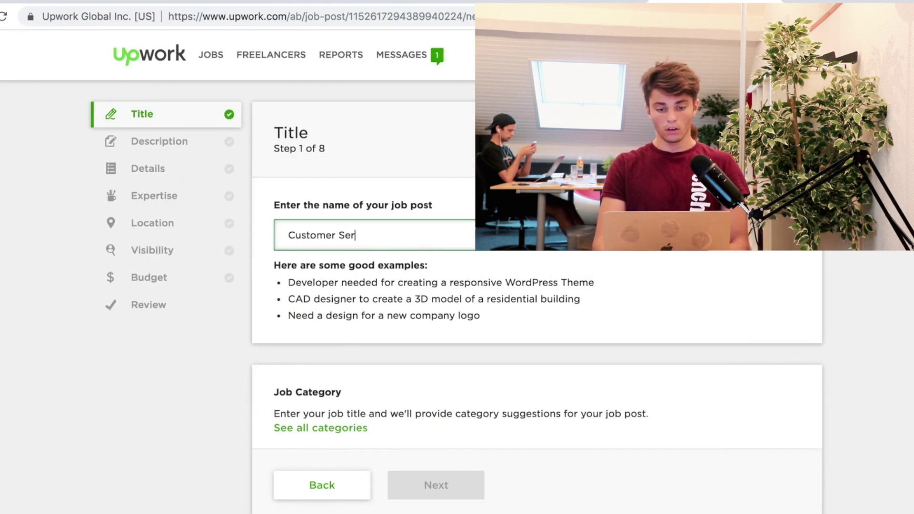
{"action": "type", "text": "vice For S"}
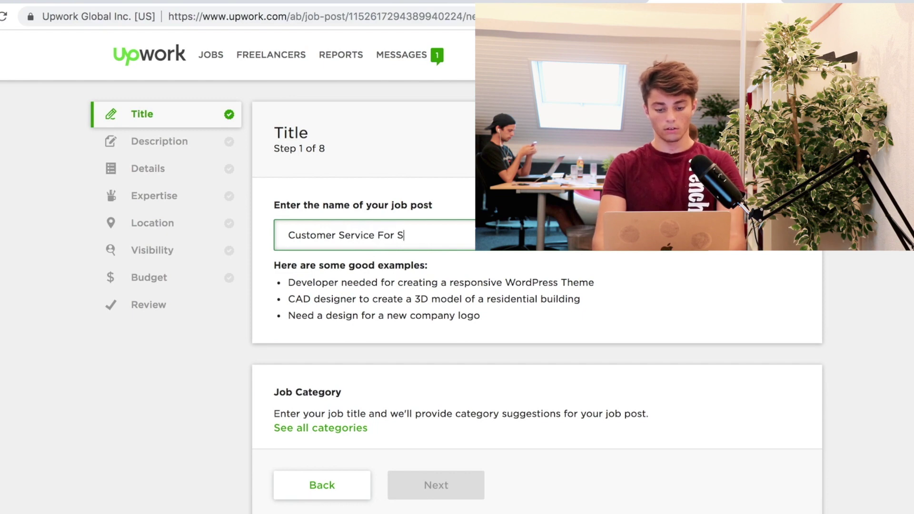
{"action": "type", "text": "hopify Store"}
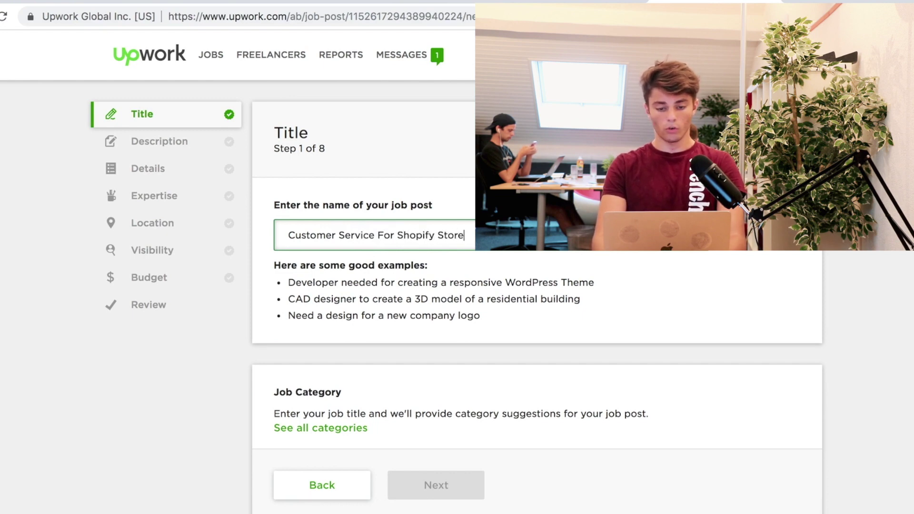
{"action": "left_click", "coordinate": [353, 333]}
- Set the job category to Customer Service and proceed to the Description step
{"action": "scroll", "coordinate": [395, 459], "scroll_direction": "down", "scroll_amount": 2}
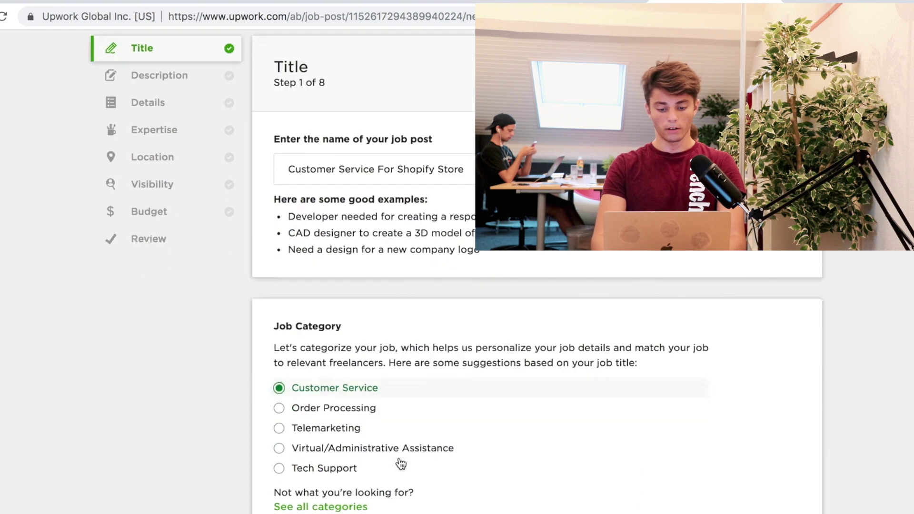
{"action": "left_click", "coordinate": [279, 393]}
{"action": "scroll", "coordinate": [280, 393], "scroll_direction": "down", "scroll_amount": 1}
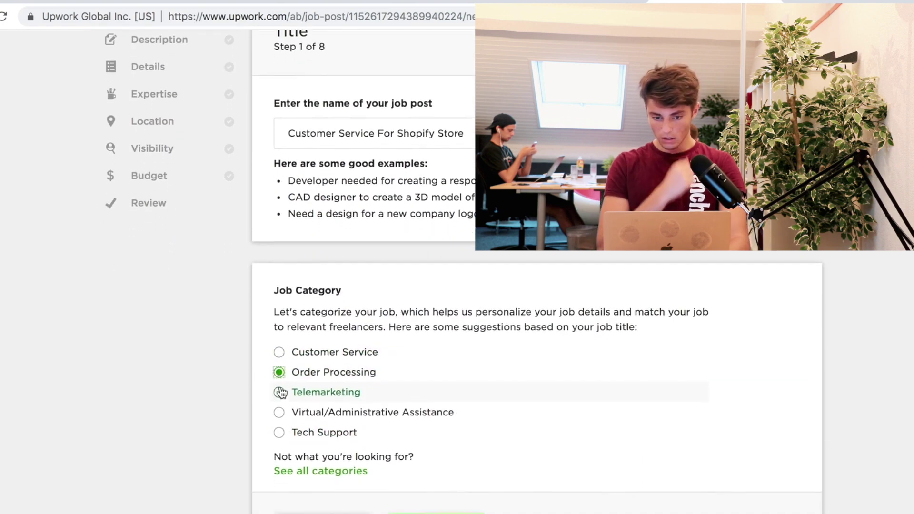
{"action": "scroll", "coordinate": [280, 393], "scroll_direction": "up", "scroll_amount": 1}
{"action": "left_click", "coordinate": [279, 360]}
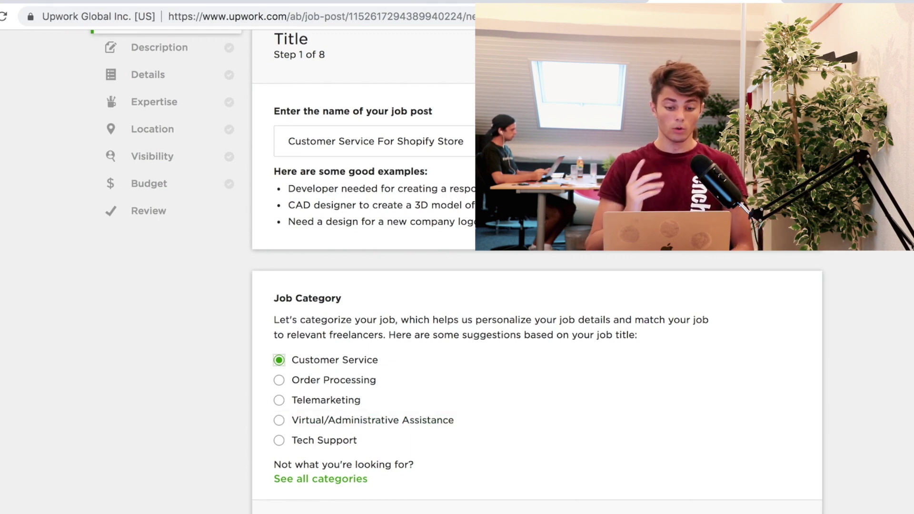
{"action": "scroll", "coordinate": [537, 266], "scroll_direction": "down", "scroll_amount": 3}
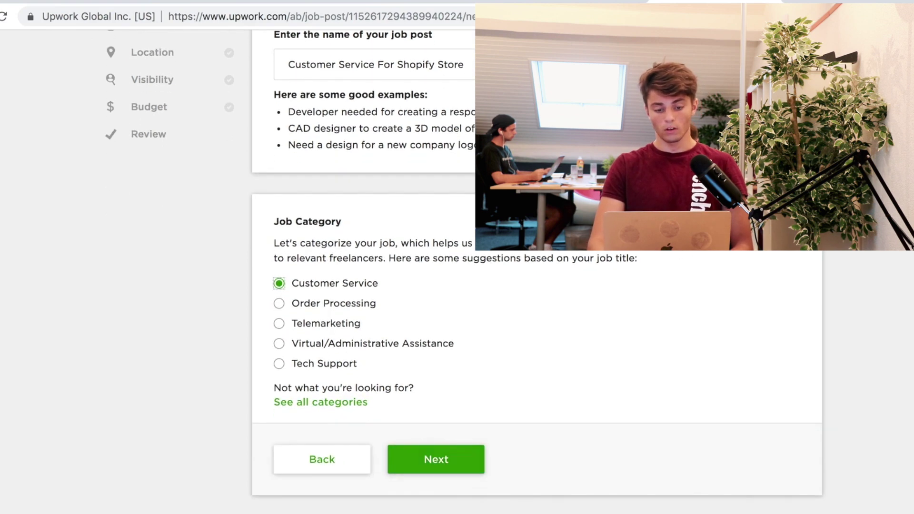
{"action": "left_click", "coordinate": [474, 458]}
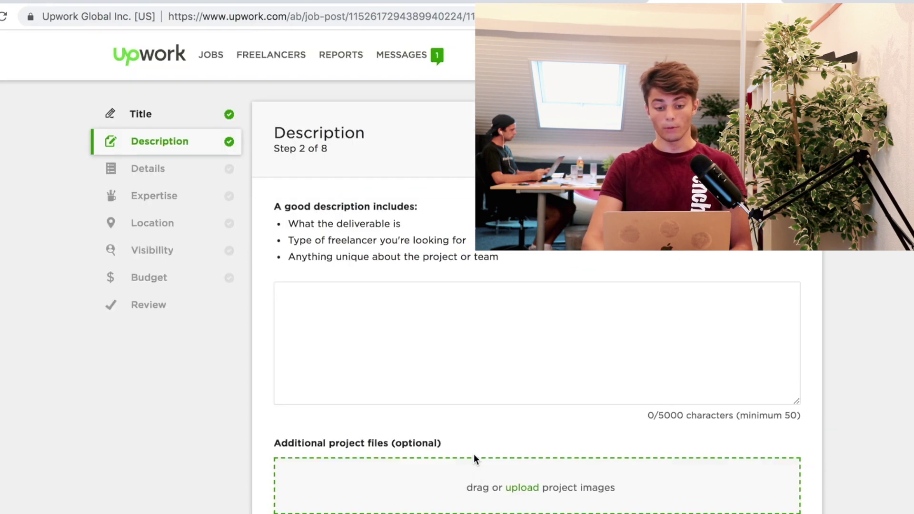
- Begin the job description with the text "For a Shopify store"
{"action": "scroll", "coordinate": [442, 286], "scroll_direction": "down", "scroll_amount": 2}
{"action": "left_click", "coordinate": [429, 231]}
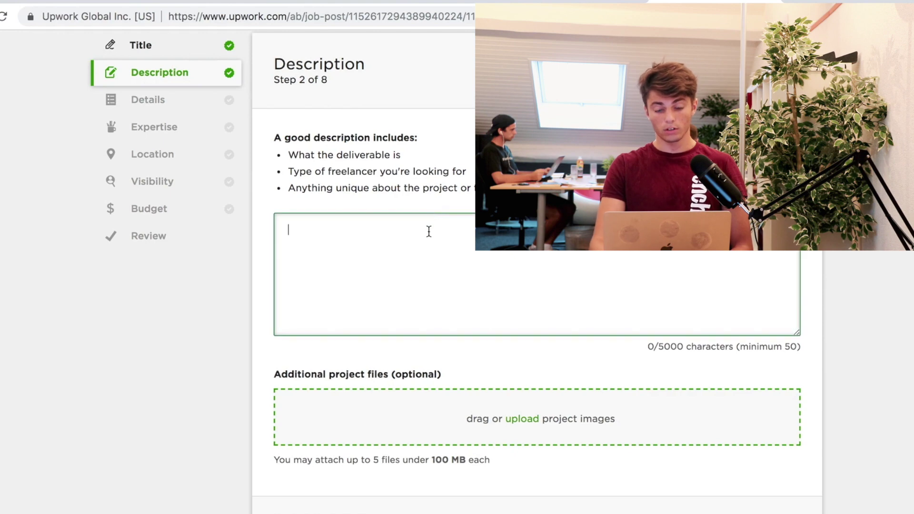
{"action": "type", "text": "Fot"}
{"action": "key", "text": "BackSpace"}
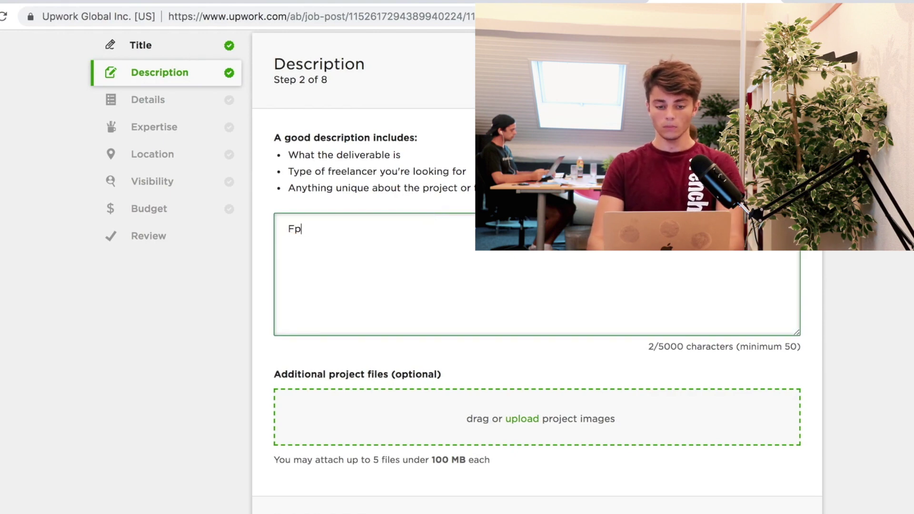
{"action": "type", "text": "r a Sho"}
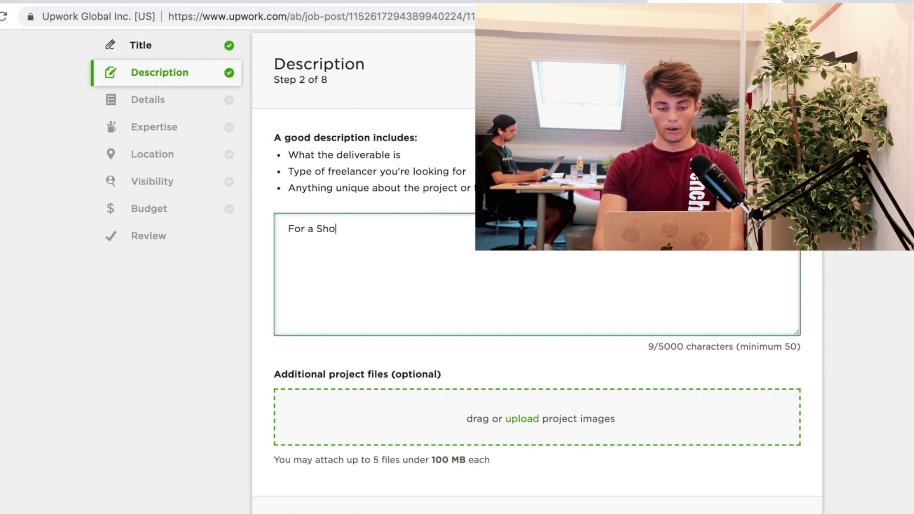
{"action": "type", "text": "pify"}
{"action": "scroll", "coordinate": [429, 239], "scroll_direction": "down", "scroll_amount": 2}
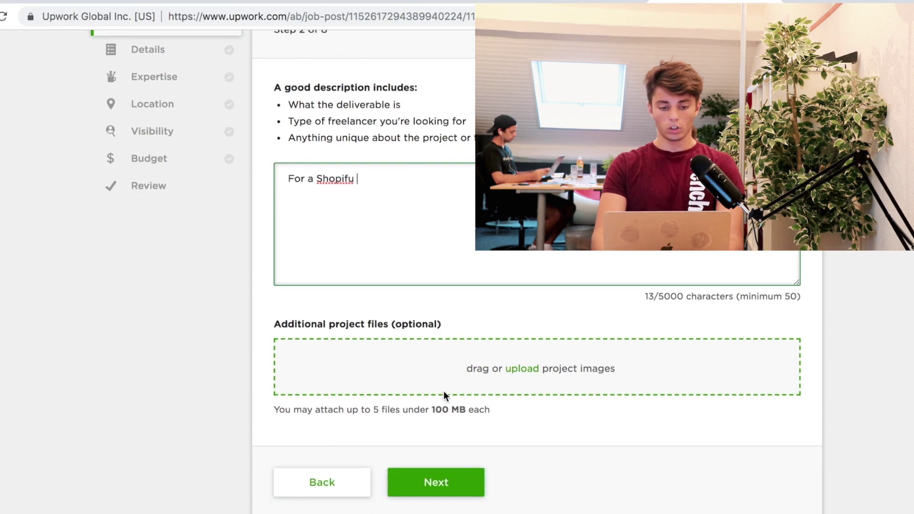
{"action": "key", "text": "BackSpace"}
{"action": "type", "text": "y store"}
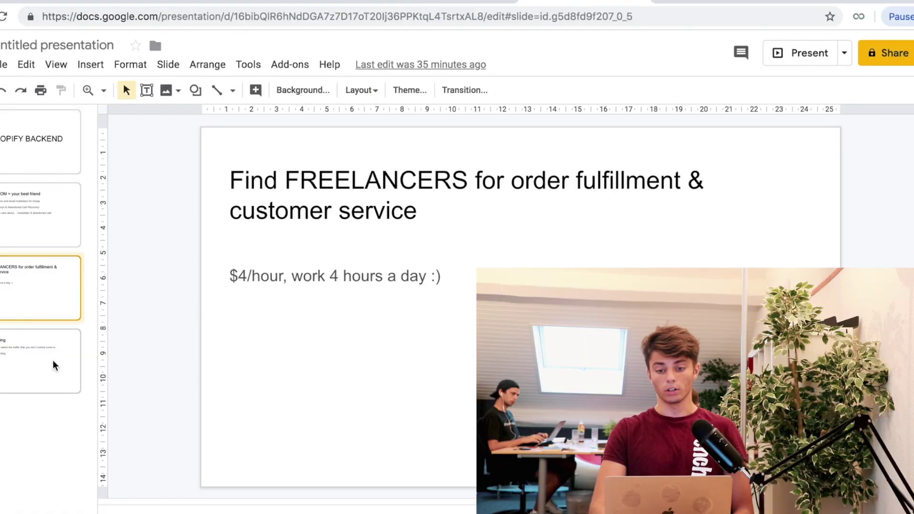
- View the SEO marketing slide, switch to the Shopify admin and open the Online Store preferences with the homepage title settings
{"action": "left_click", "coordinate": [53, 360]}
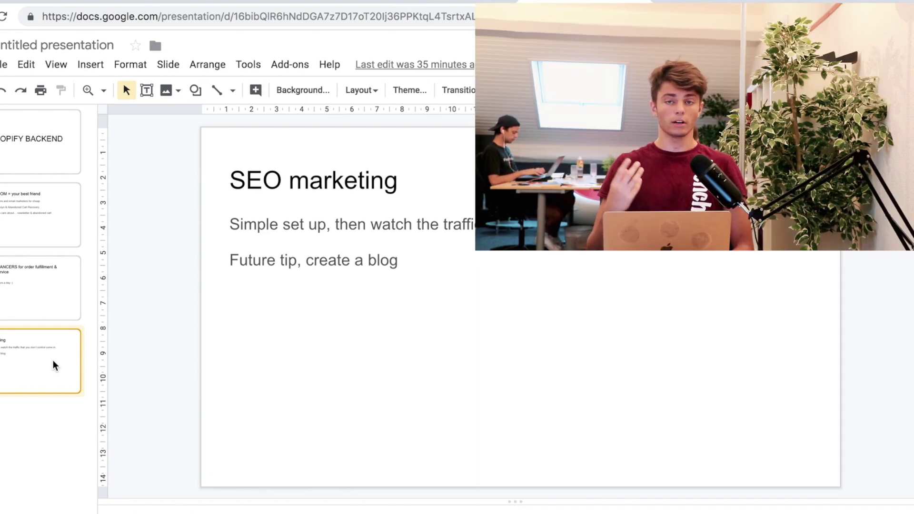
{"action": "left_click", "coordinate": [174, 2]}
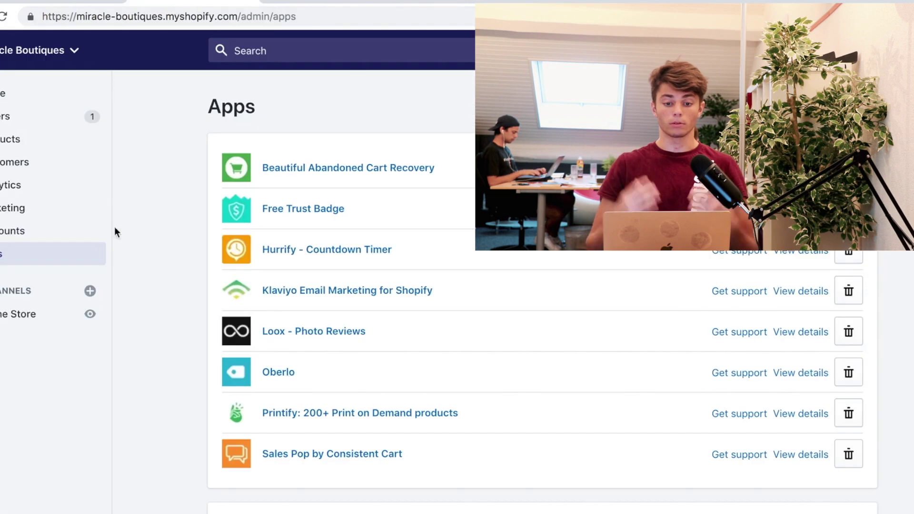
{"action": "left_click", "coordinate": [27, 314]}
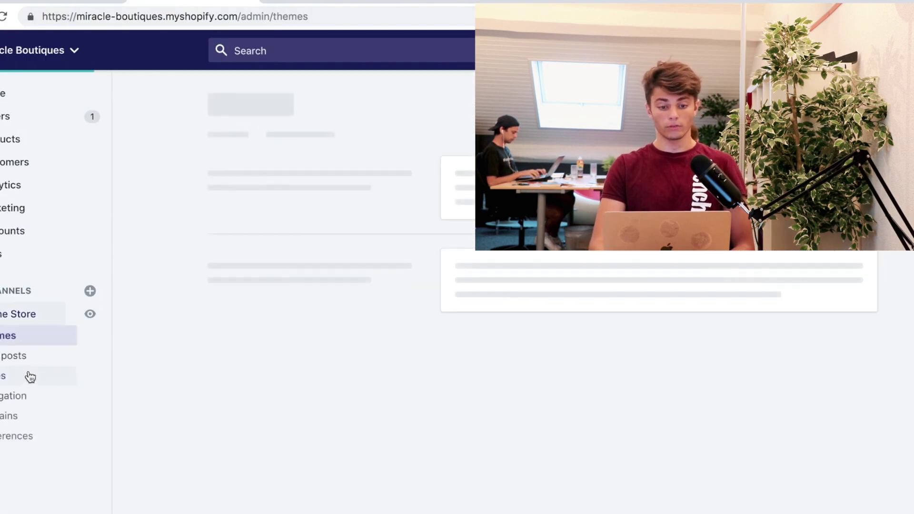
{"action": "left_click", "coordinate": [18, 436]}
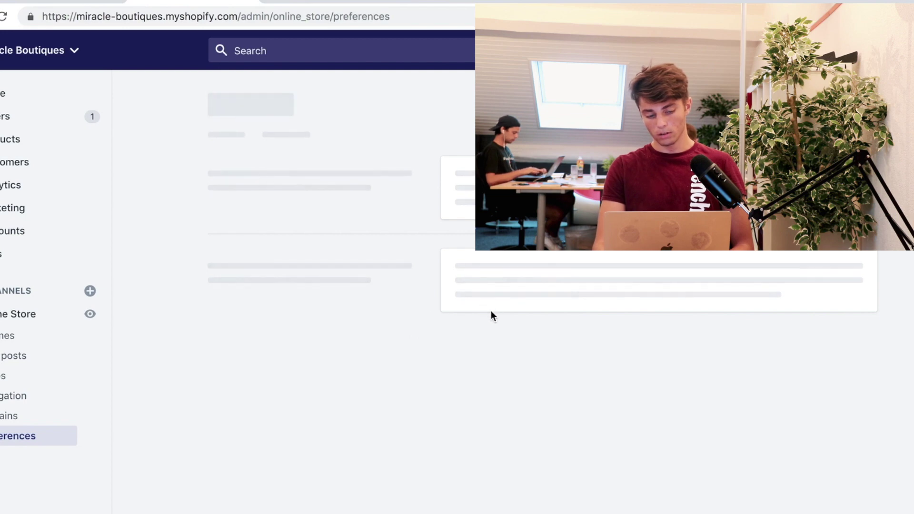
{"action": "left_click", "coordinate": [495, 210]}
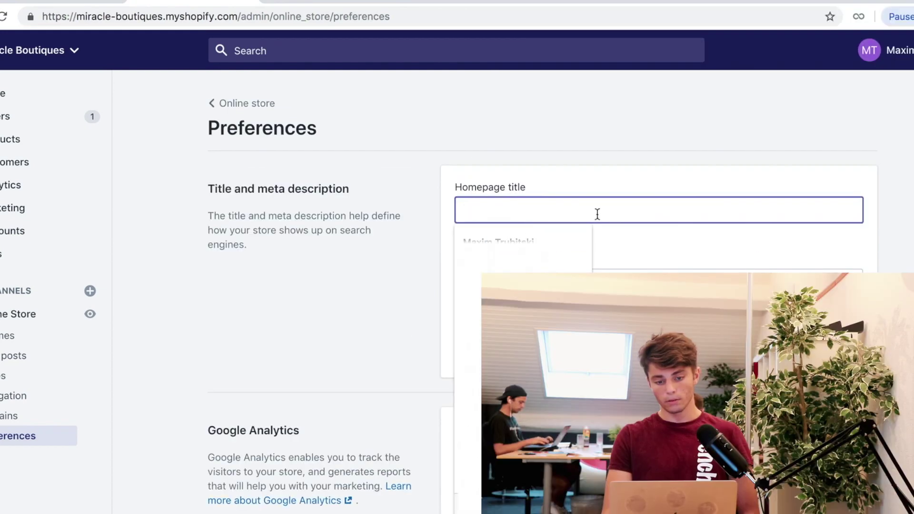
{"action": "left_click", "coordinate": [607, 149]}
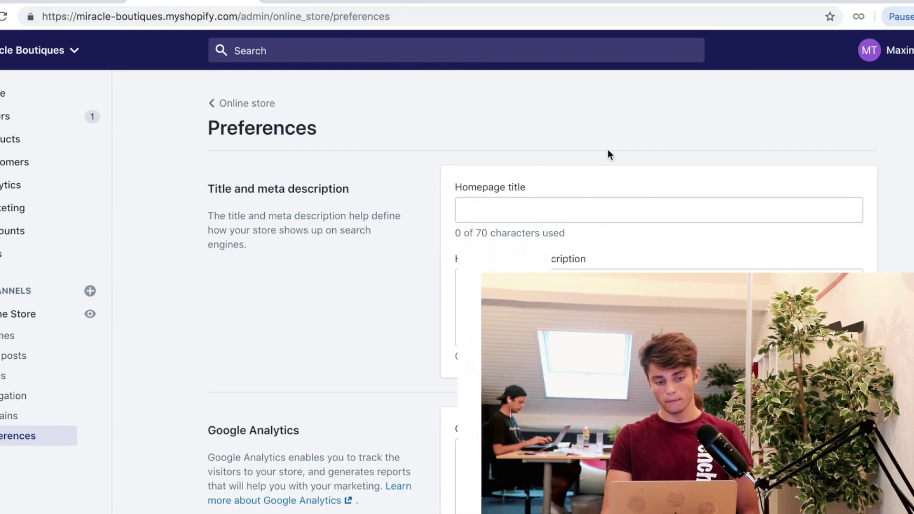
- Begin the homepage title with the store name "Miracle Boutiques:"
{"action": "left_click", "coordinate": [605, 213]}
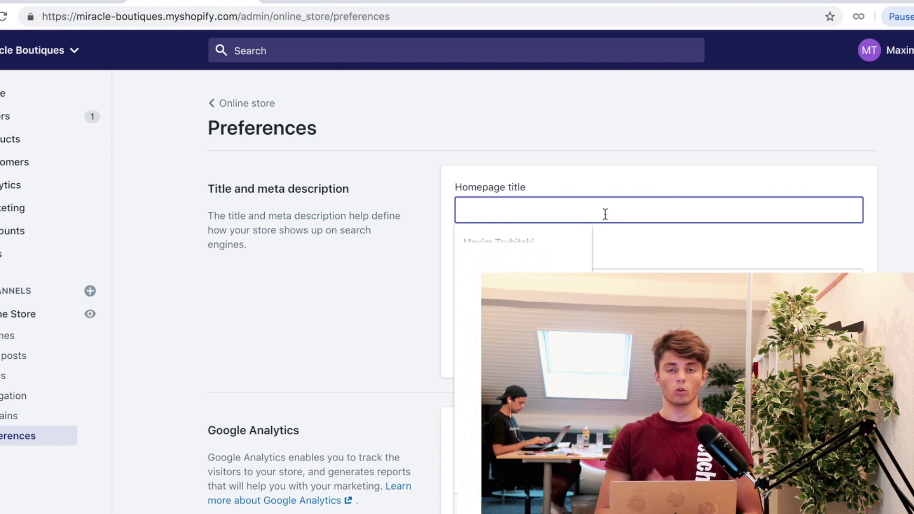
{"action": "type", "text": "Miracle "}
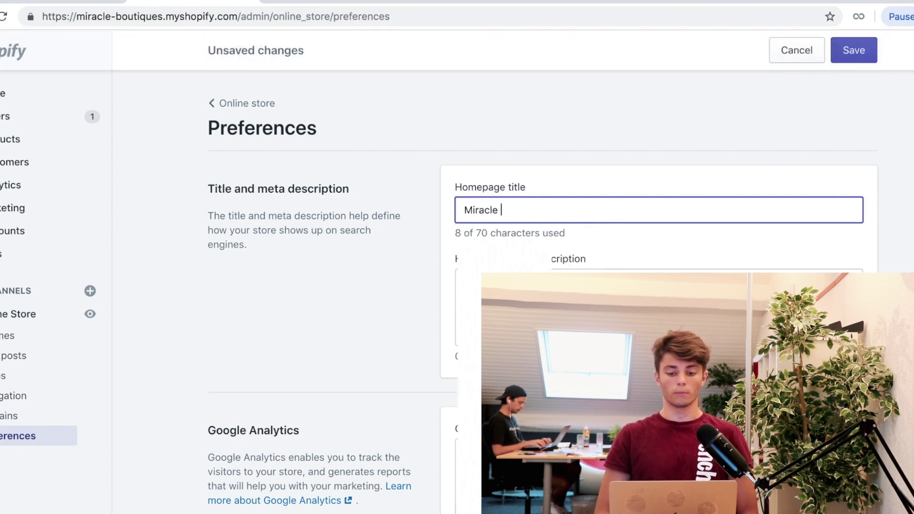
{"action": "type", "text": "Boutiques"}
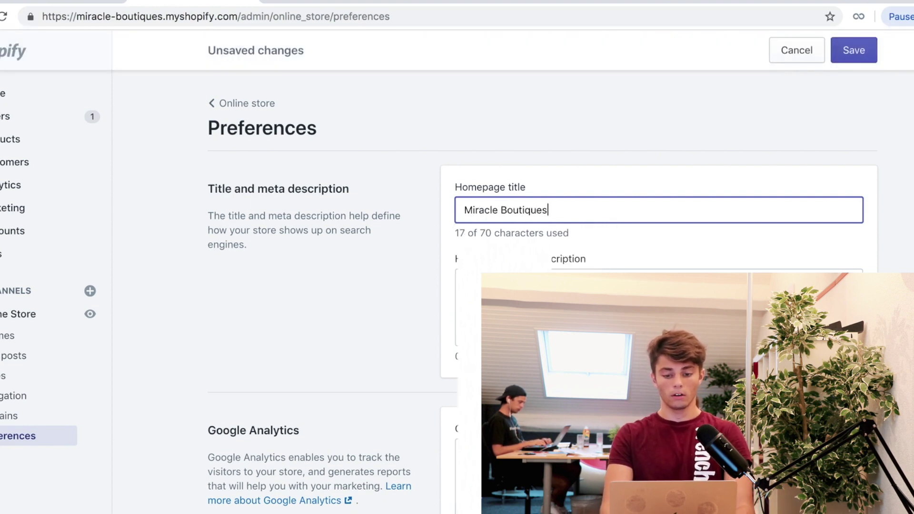
{"action": "type", "text": "-"}
{"action": "key", "text": "BackSpace"}
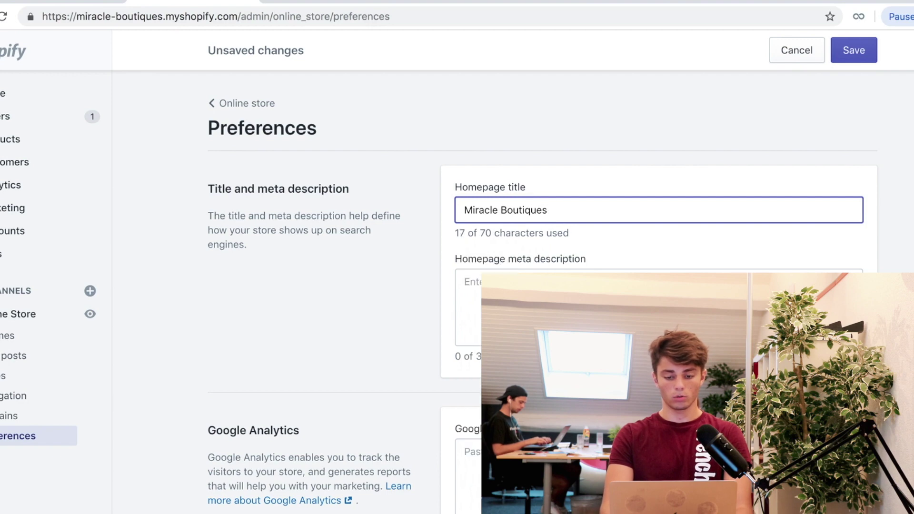
{"action": "type", "text": ":"}
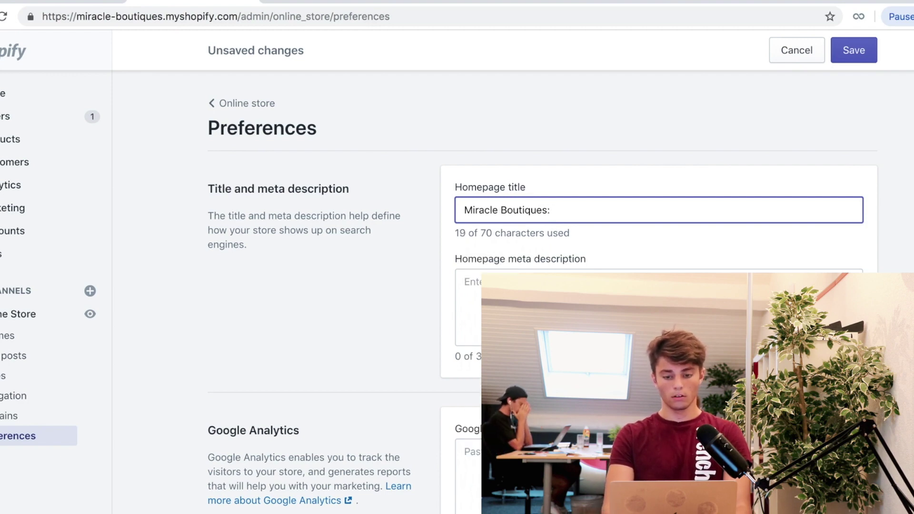
{"action": "type", "text": "Best"}
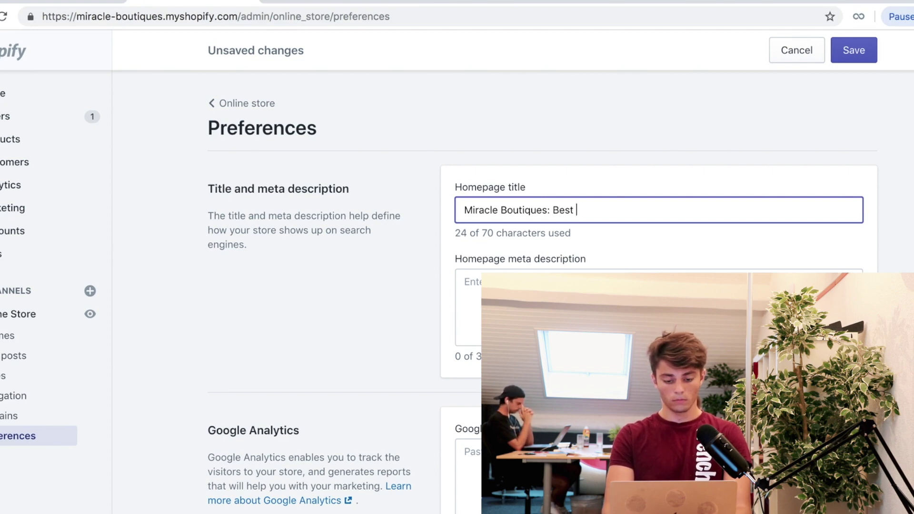
{"action": "key", "text": "BackSpace"}
{"action": "key", "text": "BackSpace"}
{"action": "key", "text": "BackSpace"}
{"action": "key", "text": "BackSpace"}
{"action": "key", "text": "BackSpace"}
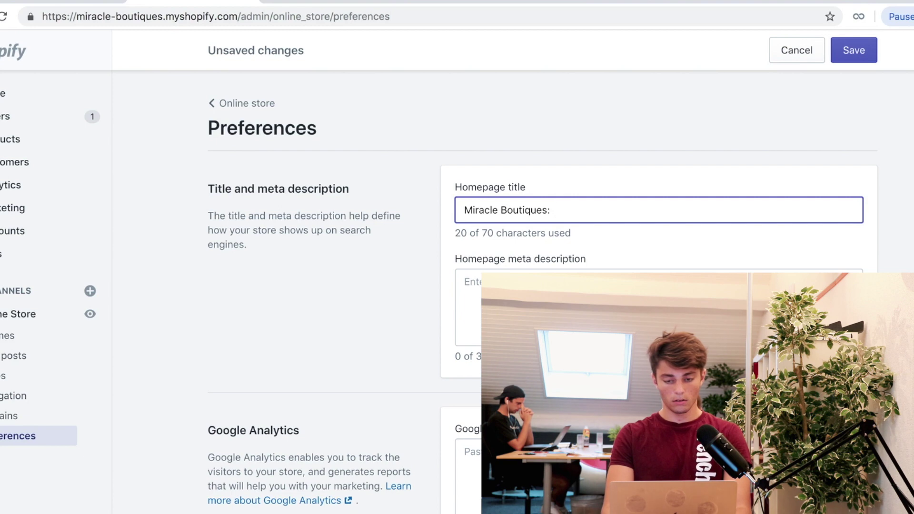
{"action": "key", "text": "BackSpace"}
- Continue the homepage title after the colon with "Voted as the best home decorations online store in"
{"action": "type", "text": "Vo"}
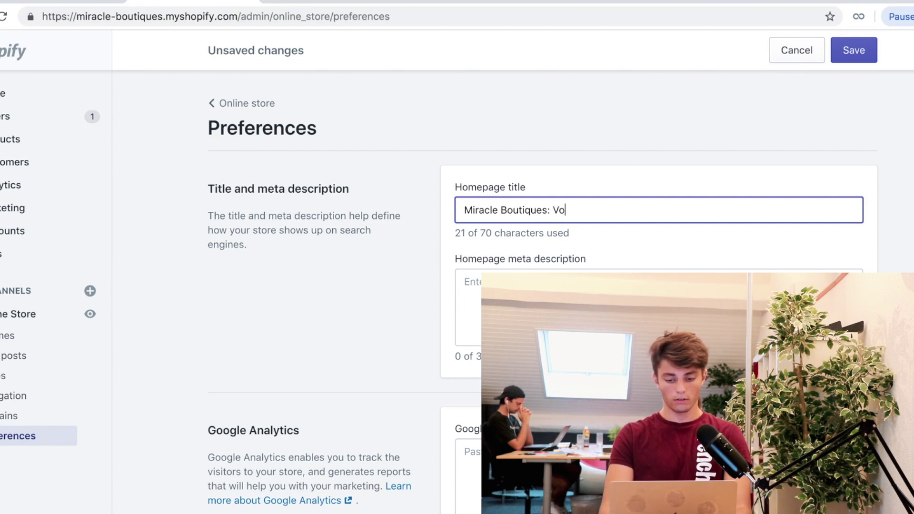
{"action": "type", "text": "ted be"}
{"action": "key", "text": "BackSpace"}
{"action": "key", "text": "BackSpace"}
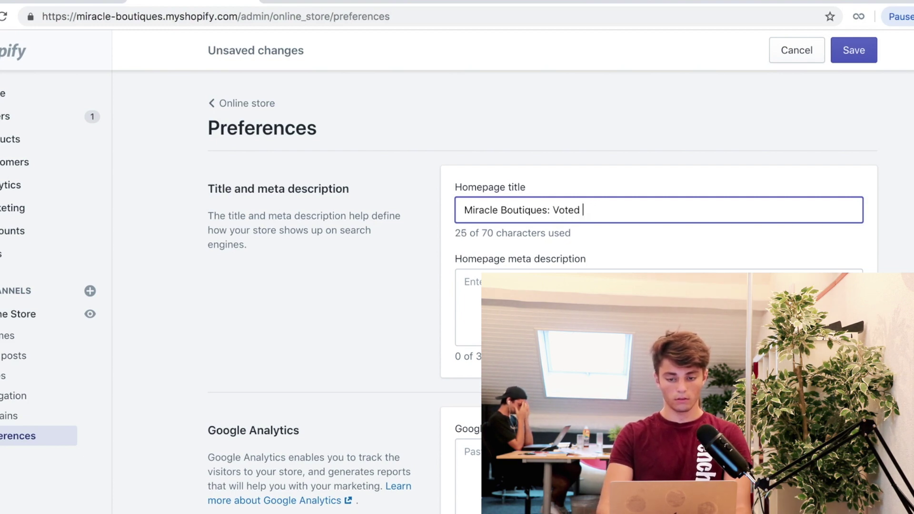
{"action": "type", "text": "as the best "}
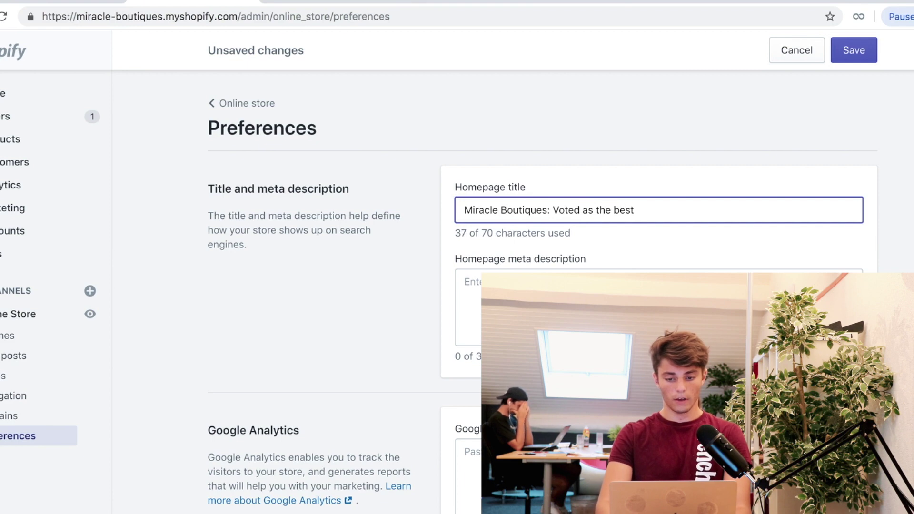
{"action": "type", "text": "home decoration"}
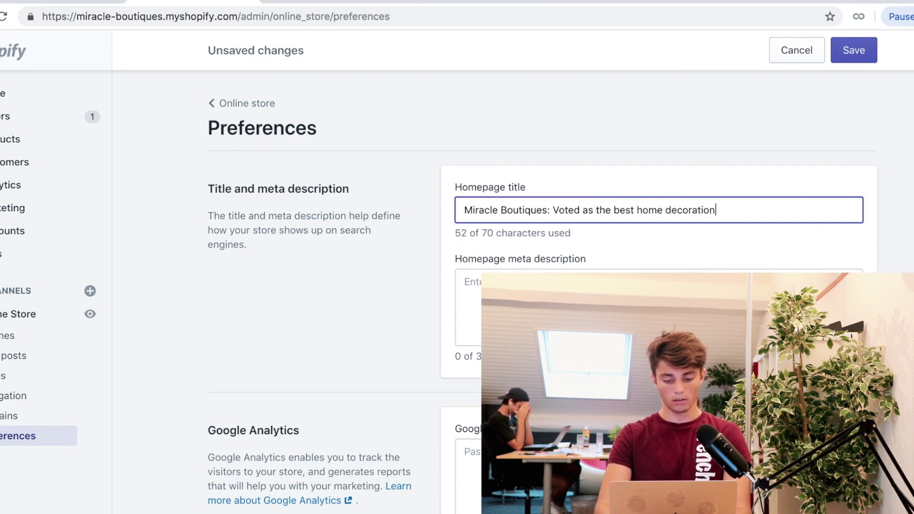
{"action": "type", "text": "s online store "}
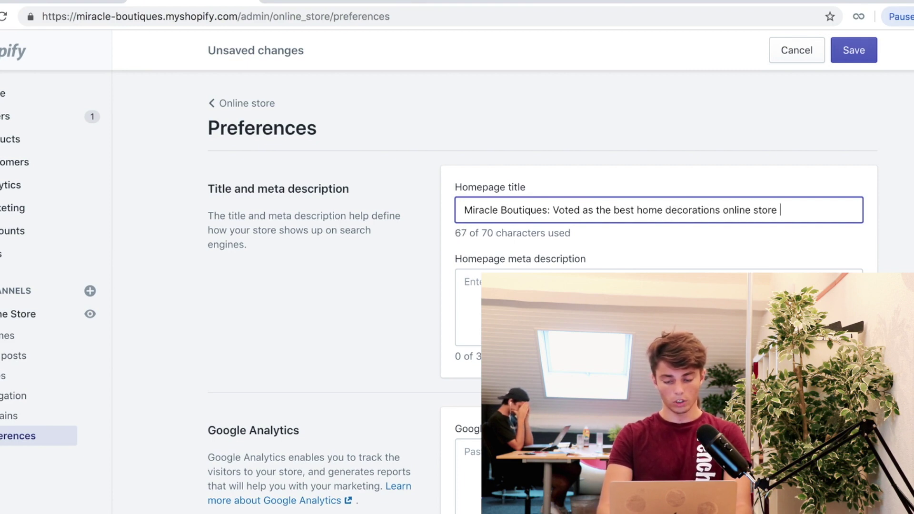
{"action": "type", "text": "in"}
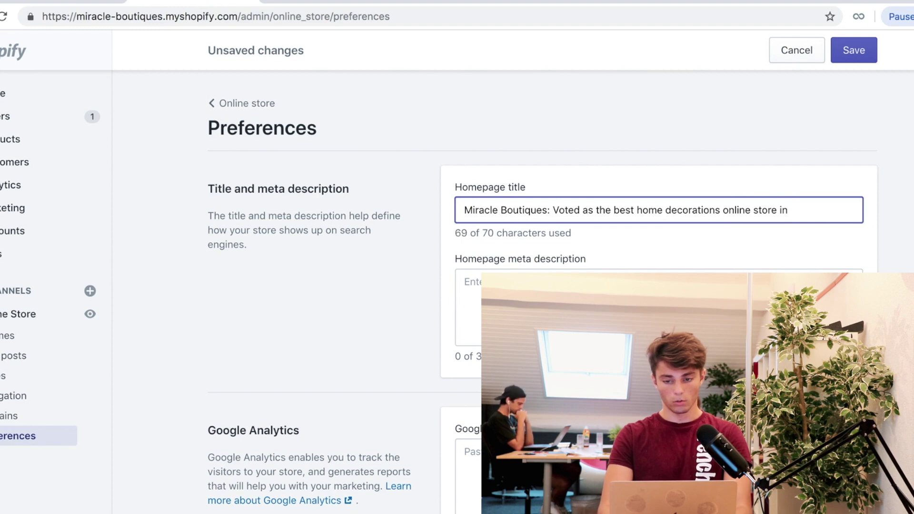
- Replace the tagline after "Miracle Boutiques:" in the homepage title with "Home Decorations"
{"action": "left_click_drag", "start_coordinate": [789, 210], "coordinate": [558, 214]}
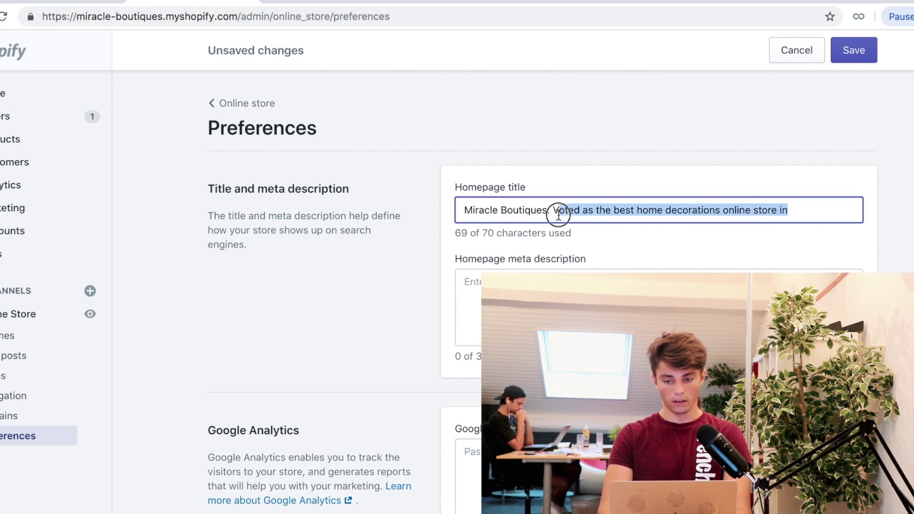
{"action": "type", "text": "Home "}
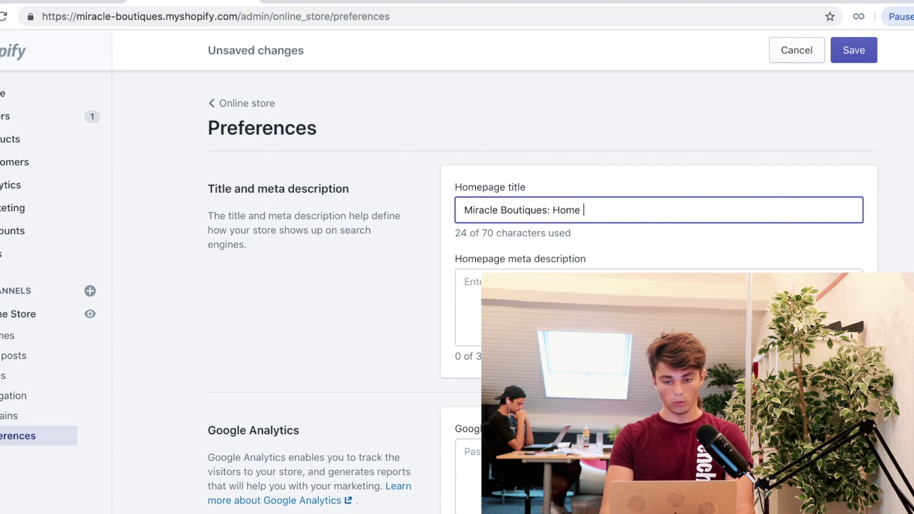
{"action": "type", "text": "Decoratio"}
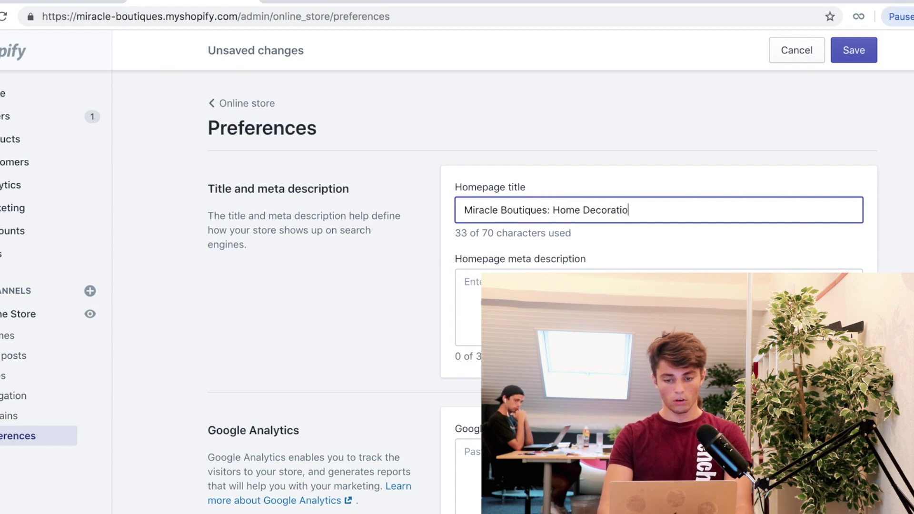
{"action": "type", "text": "ns"}
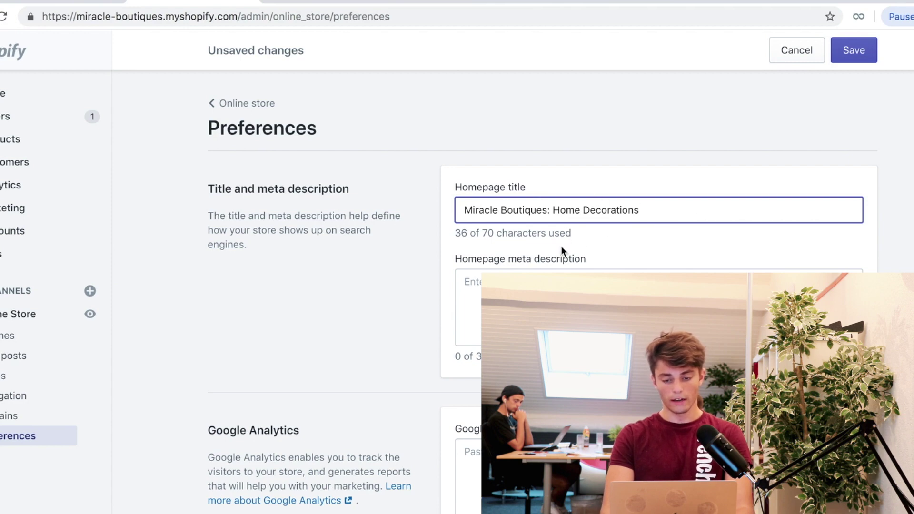
- Write the homepage meta description's first sentence: "Voted as the best selling and #1 customer loved home decoration online store in 2018."
{"action": "left_click", "coordinate": [538, 274]}
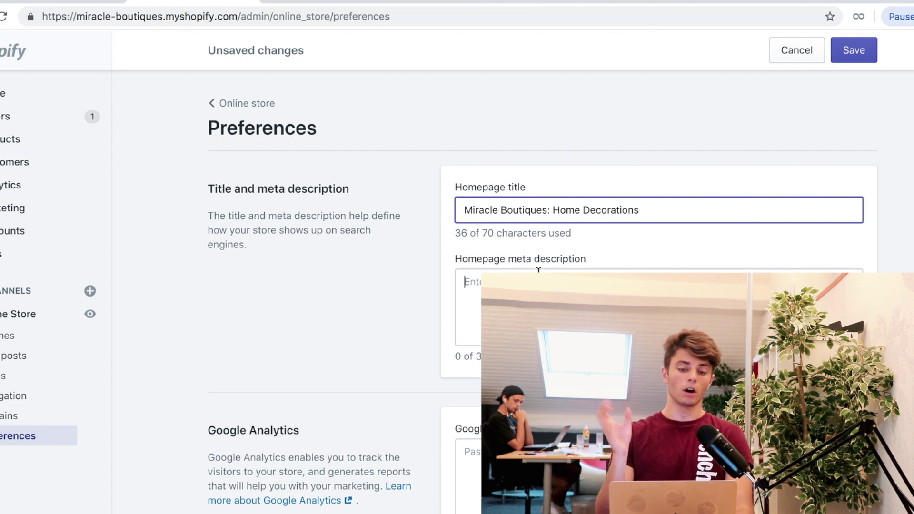
{"action": "key", "text": "super+v"}
{"action": "key", "text": "super+a"}
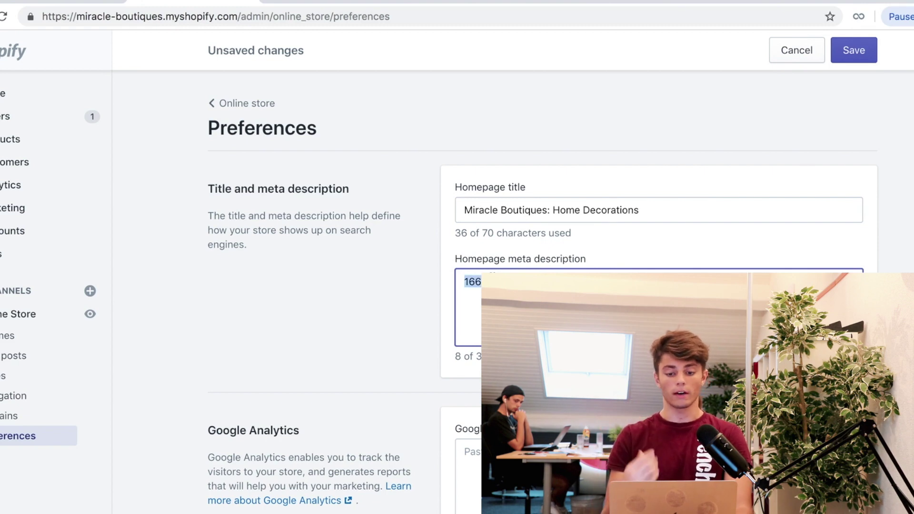
{"action": "type", "text": "Voted as "}
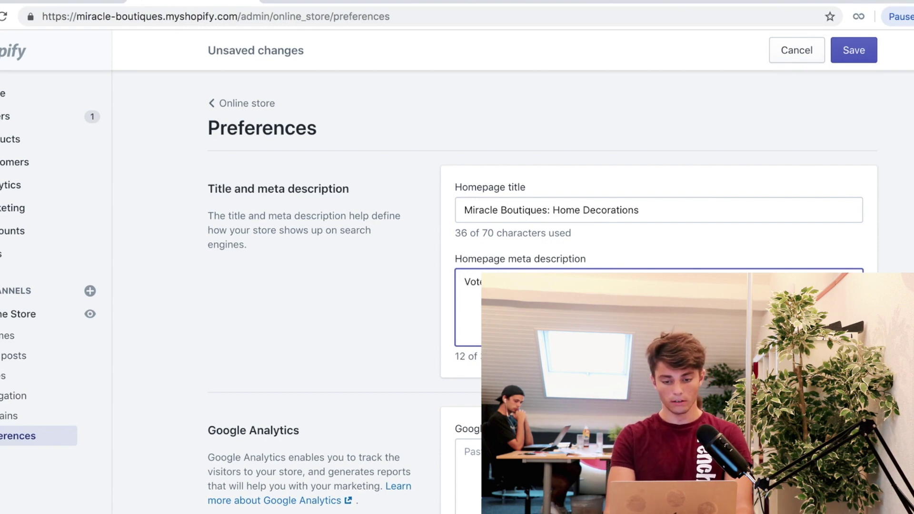
{"action": "type", "text": "the best"}
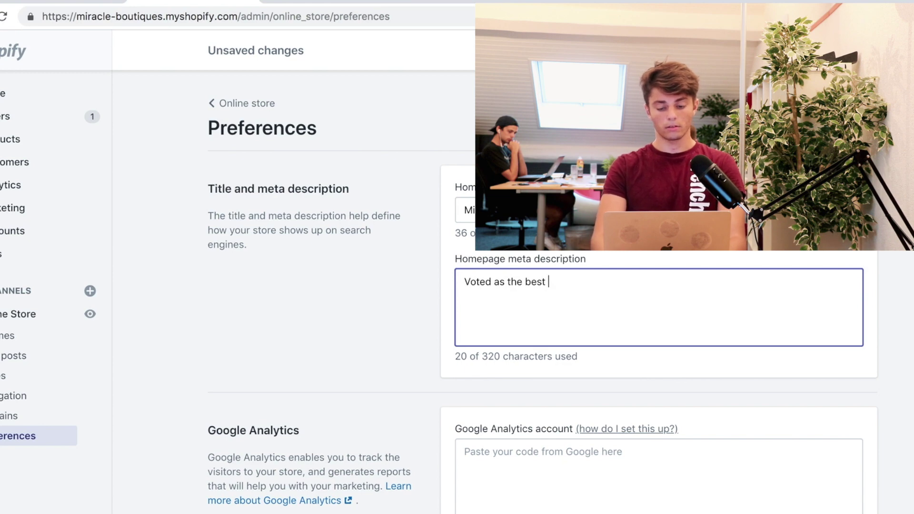
{"action": "type", "text": " selling and "}
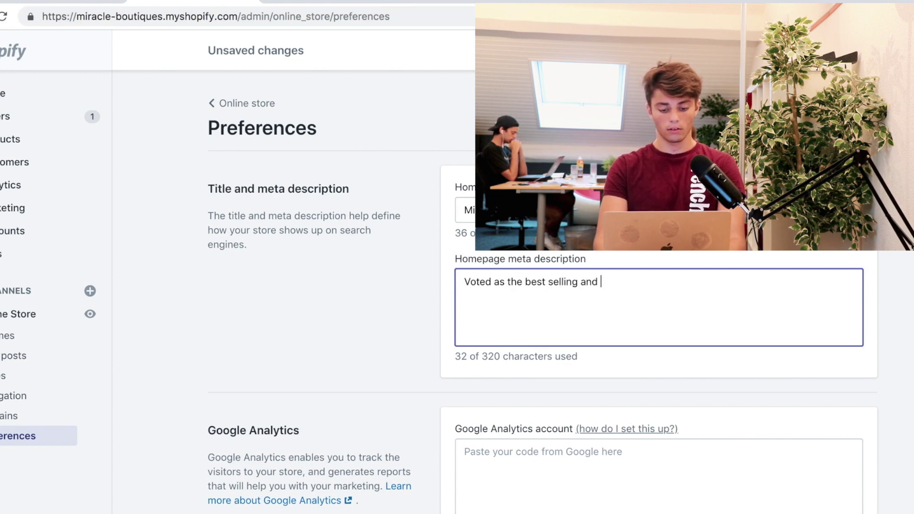
{"action": "type", "text": "#"}
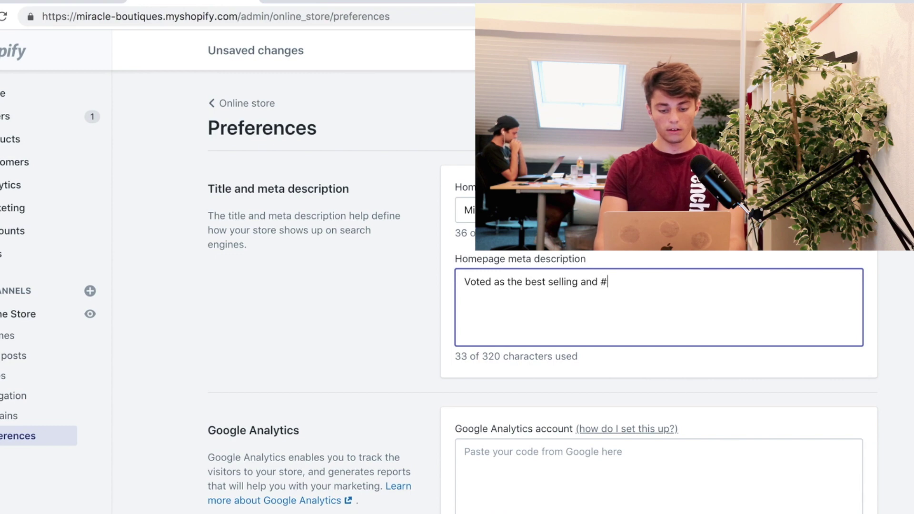
{"action": "type", "text": "1 customer love"}
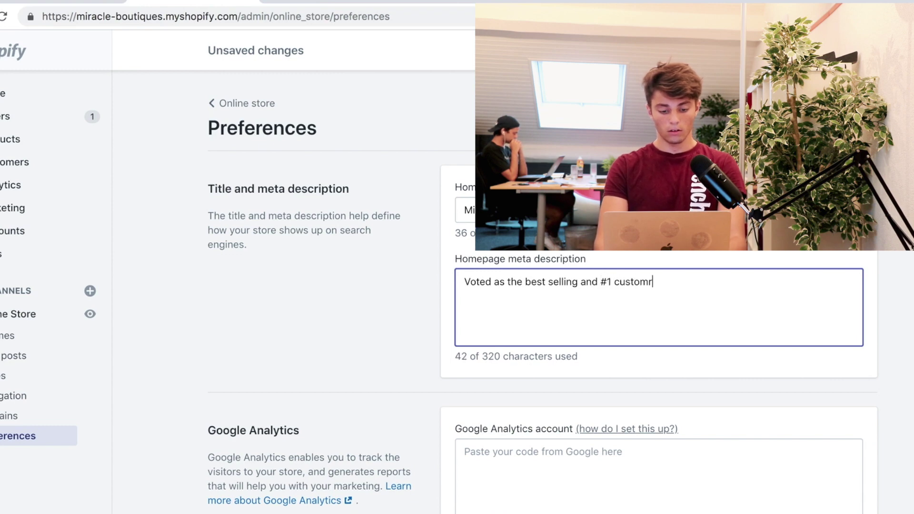
{"action": "type", "text": "d "}
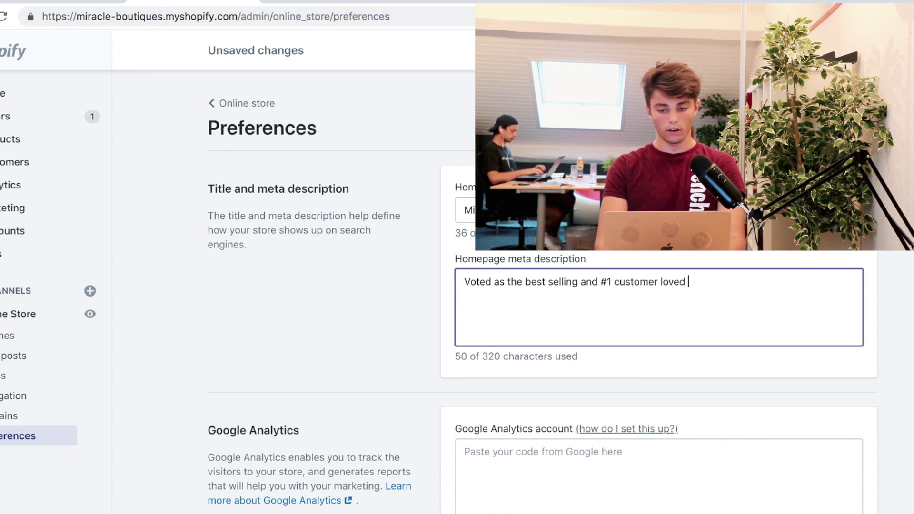
{"action": "type", "text": "home dec"}
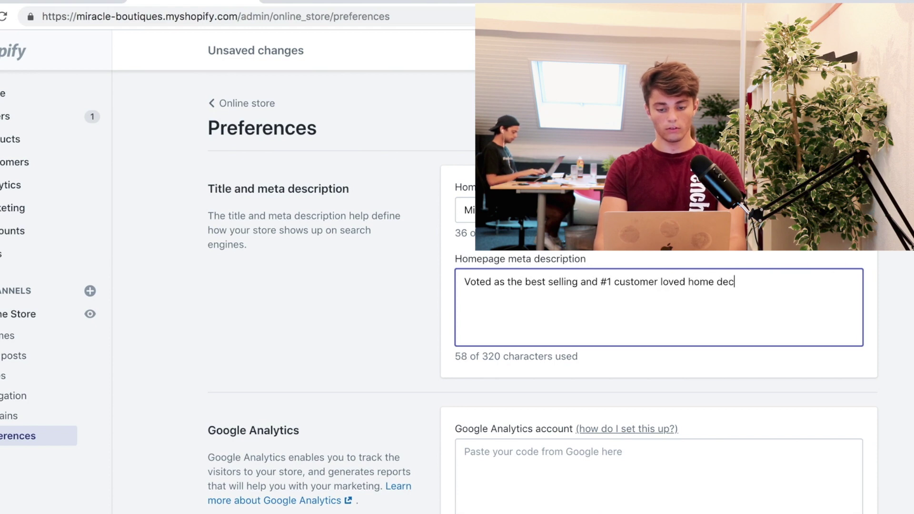
{"action": "type", "text": "oration online store"}
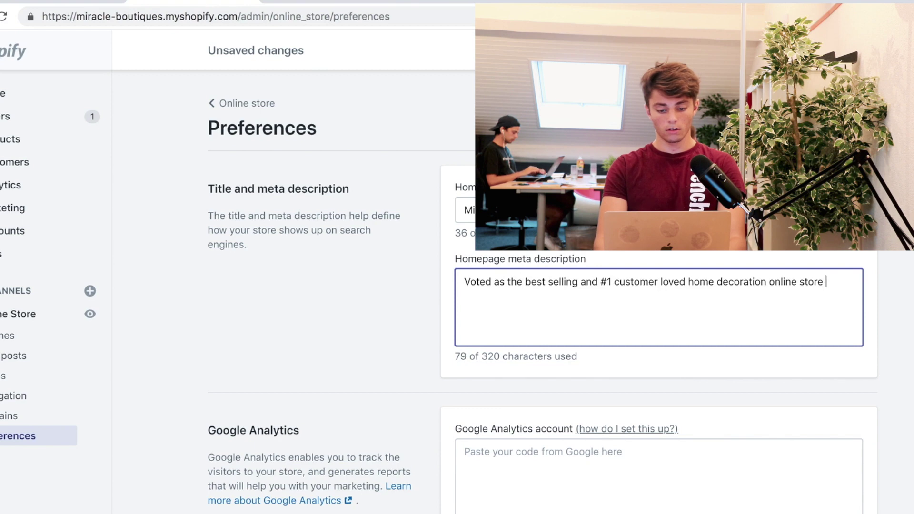
{"action": "type", "text": " in 2018."}
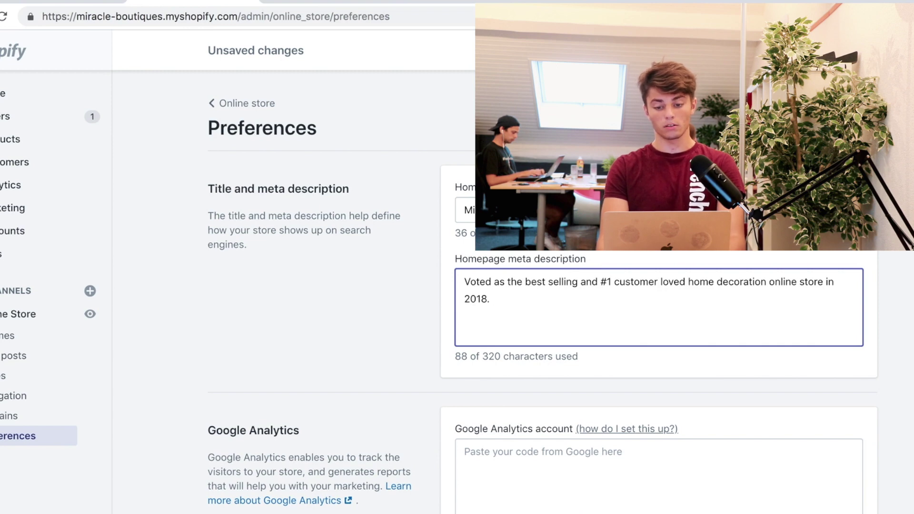
- Add "Shop with the best discounts" after the first sentence of the homepage meta description
{"action": "type", "text": " Shop"}
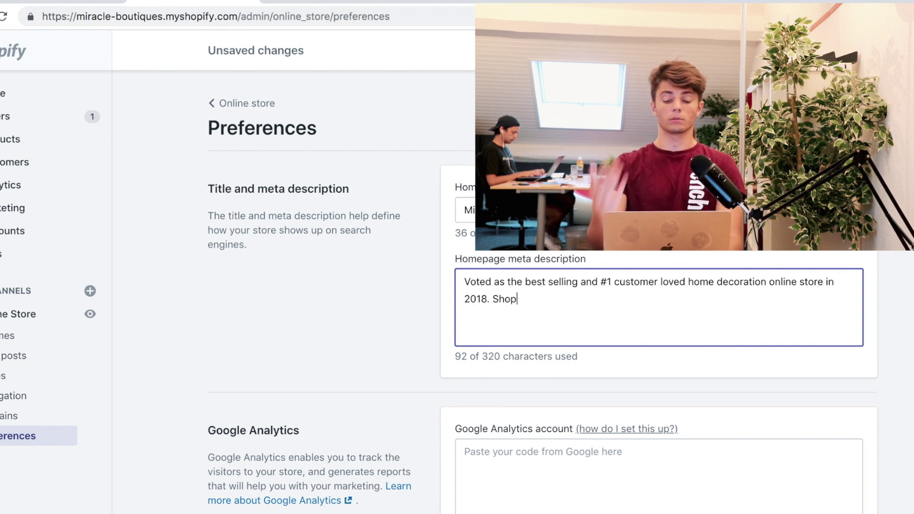
{"action": "type", "text": " t"}
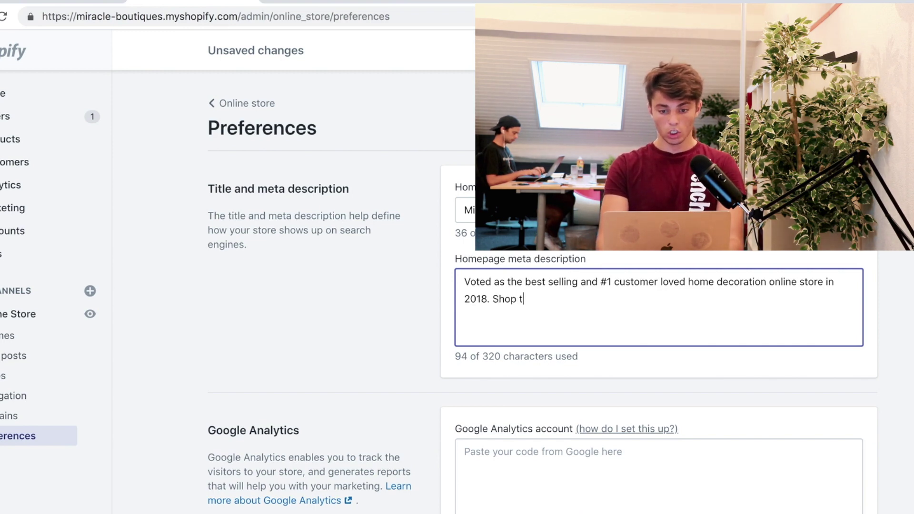
{"action": "type", "text": "he"}
{"action": "key", "text": "BackSpace"}
{"action": "key", "text": "BackSpace"}
{"action": "key", "text": "BackSpace"}
{"action": "key", "text": "BackSpace"}
{"action": "type", "text": "w"}
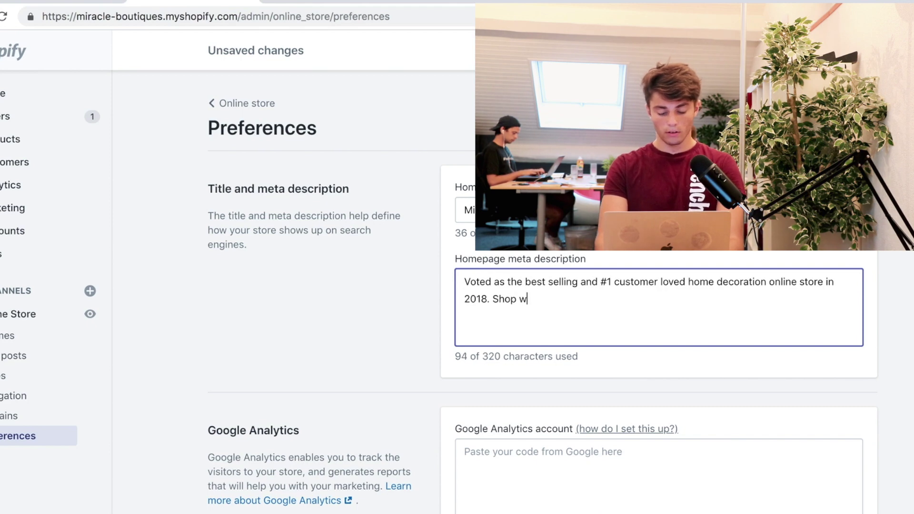
{"action": "type", "text": "ith the be"}
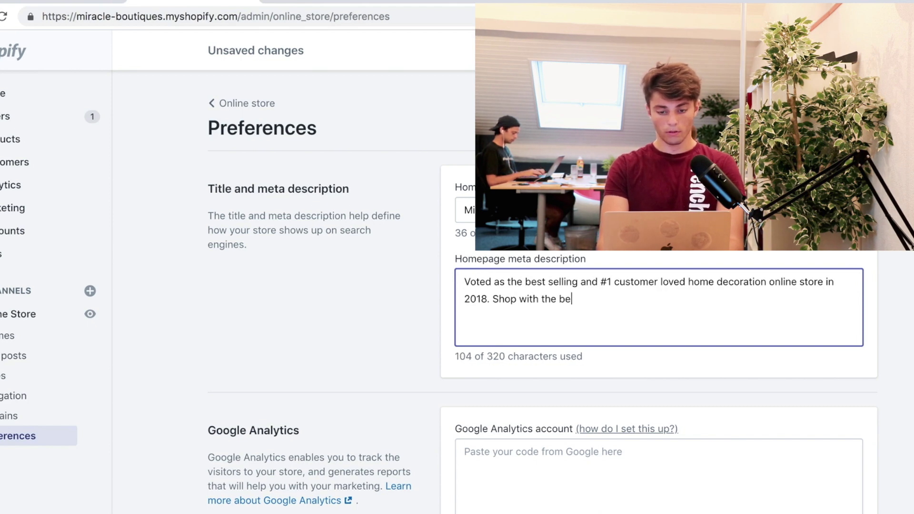
{"action": "type", "text": "st discounts"}
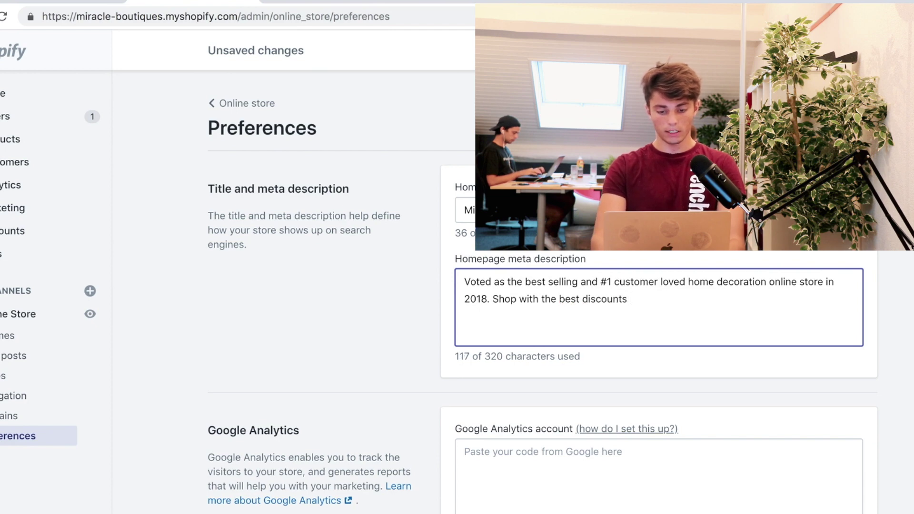
- Replace "best" before "discounts" in the homepage meta description with "most limited"
{"action": "double_click", "coordinate": [573, 298]}
{"action": "key", "text": "BackSpace"}
{"action": "key", "text": "BackSpace"}
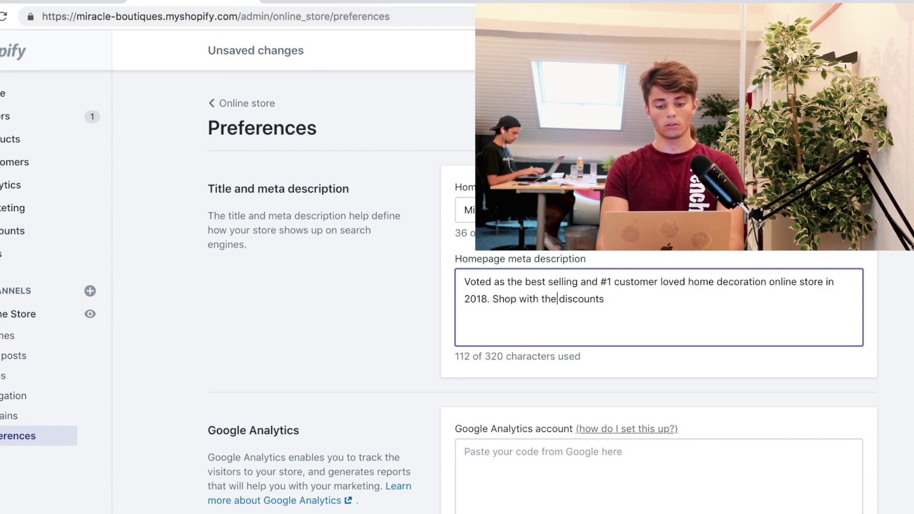
{"action": "type", "text": "most limited"}
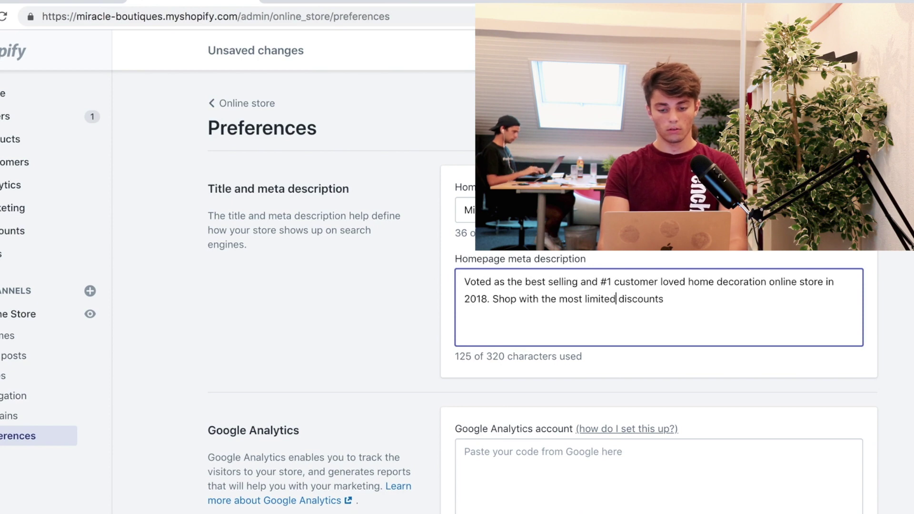
- Add "& most adorable" after "discounts" at the end of the homepage meta description
{"action": "left_click", "coordinate": [679, 296]}
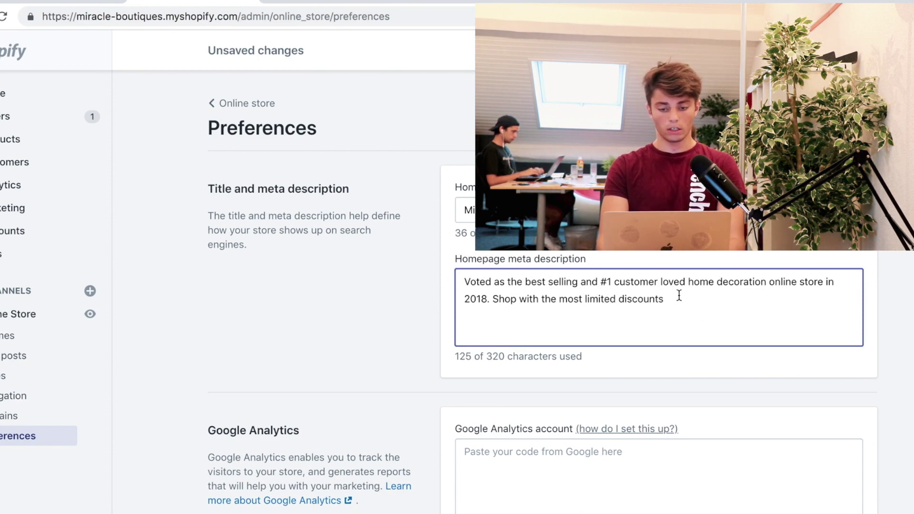
{"action": "type", "text": "& mo"}
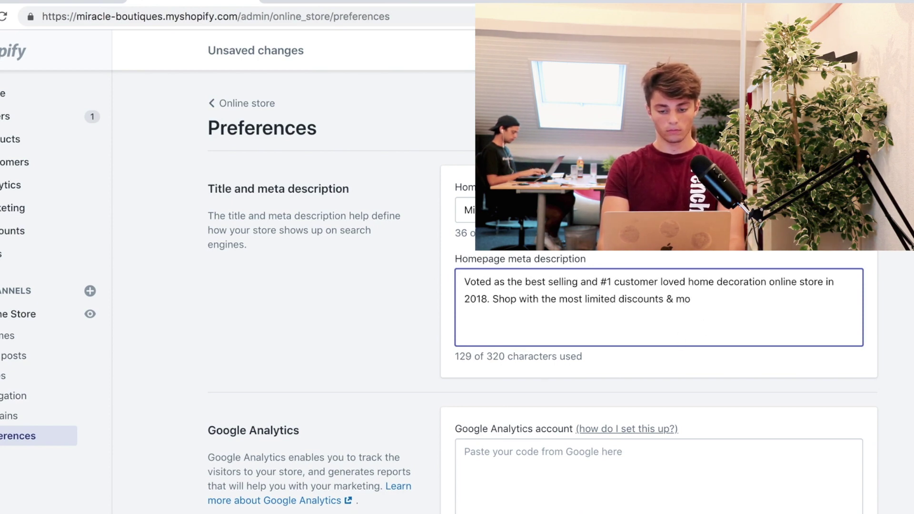
{"action": "type", "text": "st ad"}
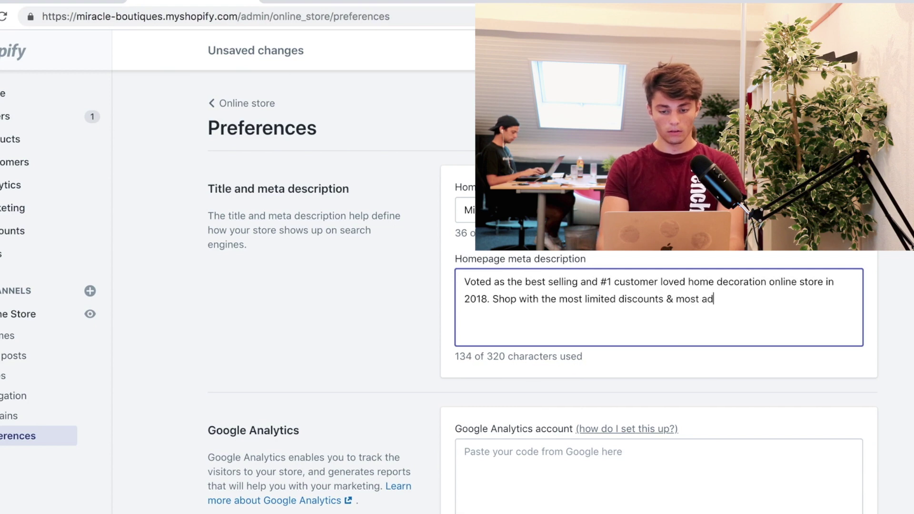
{"action": "type", "text": "orable"}
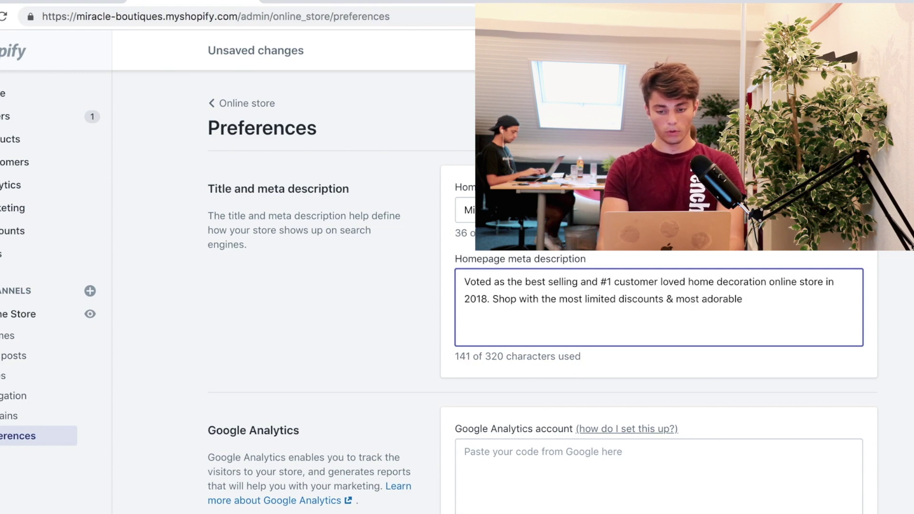
- Replace "& most adorable" at the end of the homepage meta description with "on the internet!"
{"action": "left_click_drag", "start_coordinate": [752, 308], "coordinate": [690, 309]}
{"action": "left_click", "coordinate": [745, 294]}
{"action": "left_click_drag", "start_coordinate": [745, 295], "coordinate": [663, 302]}
{"action": "type", "text": "on the internet!"}
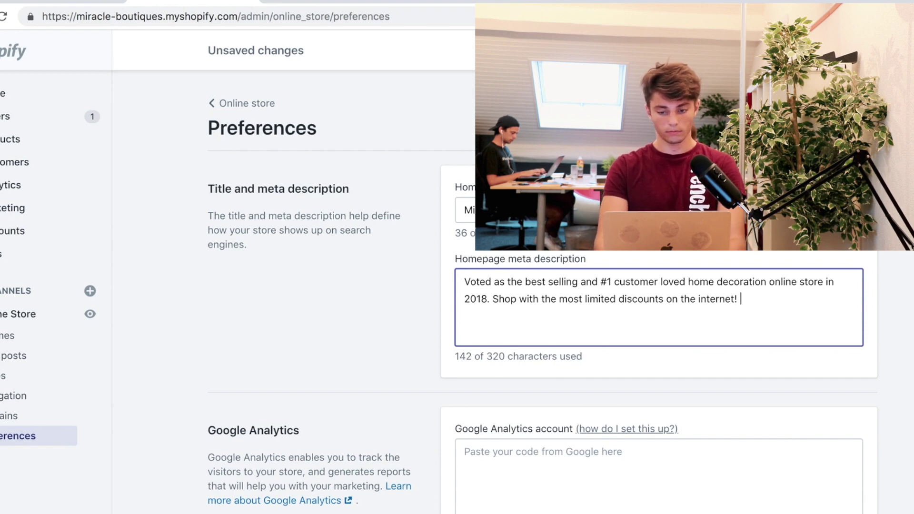
- Add the sentence "Get the White Bunny Lamp Now!" to the end of the homepage meta description
{"action": "type", "text": " Get the "}
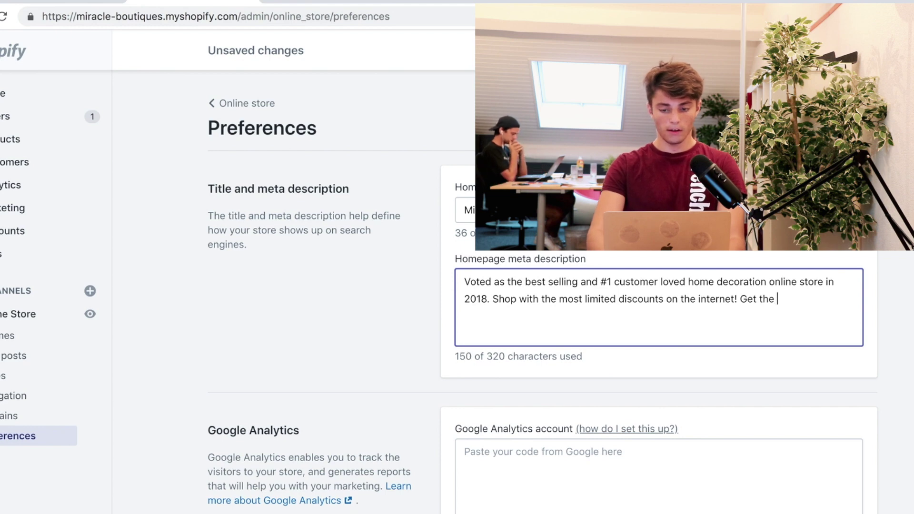
{"action": "type", "text": "White Bummy L"}
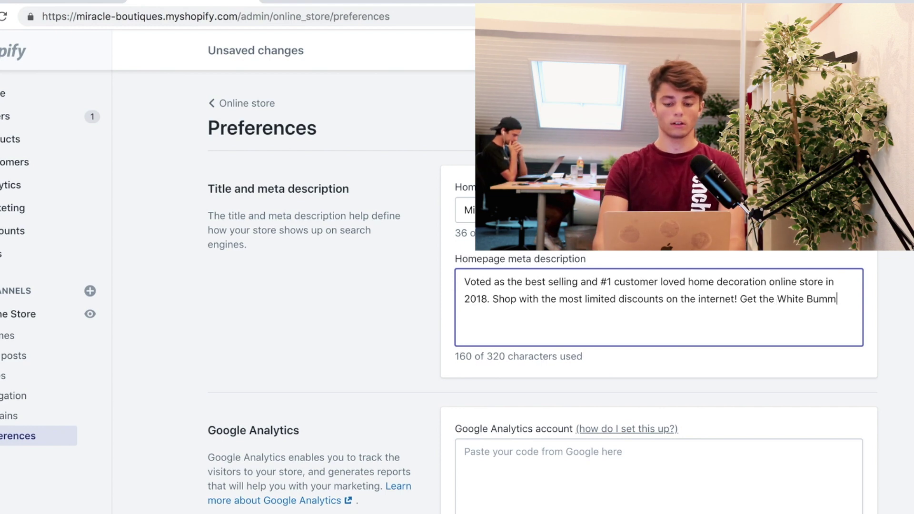
{"action": "key", "text": "BackSpace"}
{"action": "key", "text": "BackSpace"}
{"action": "key", "text": "BackSpace"}
{"action": "key", "text": "BackSpace"}
{"action": "key", "text": "BackSpace"}
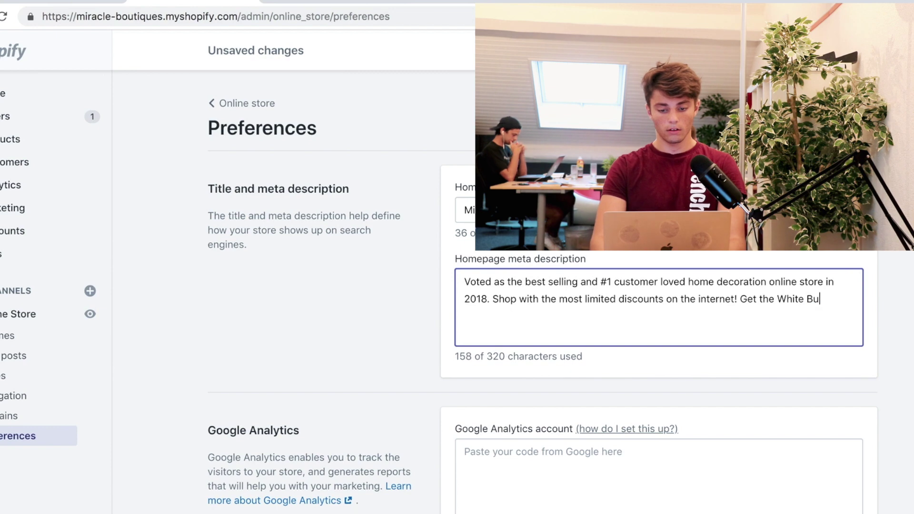
{"action": "type", "text": "NNY"}
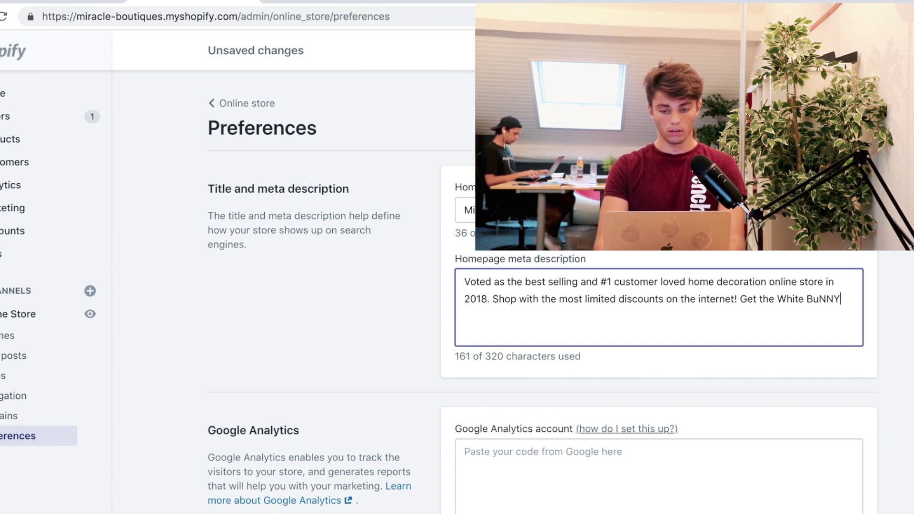
{"action": "key", "text": "BackSpace"}
{"action": "key", "text": "BackSpace"}
{"action": "key", "text": "BackSpace"}
{"action": "type", "text": "nny L"}
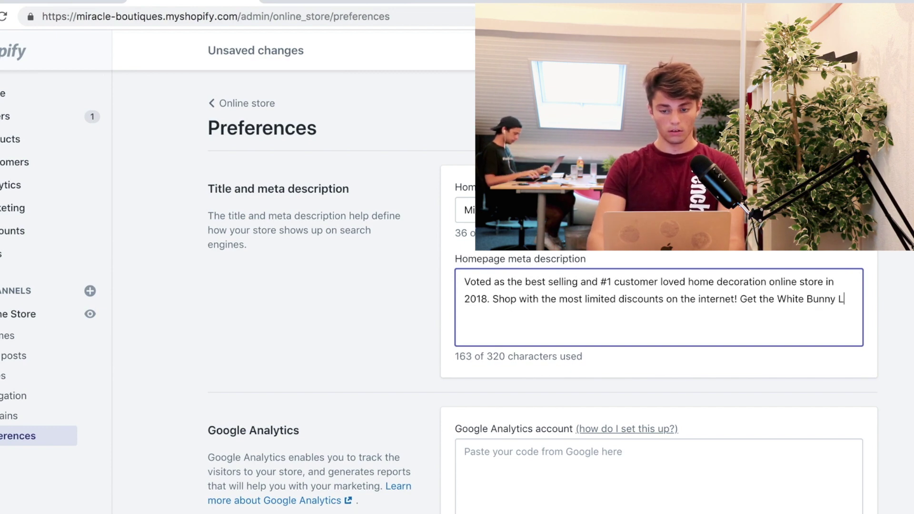
{"action": "type", "text": "amp Now!"}
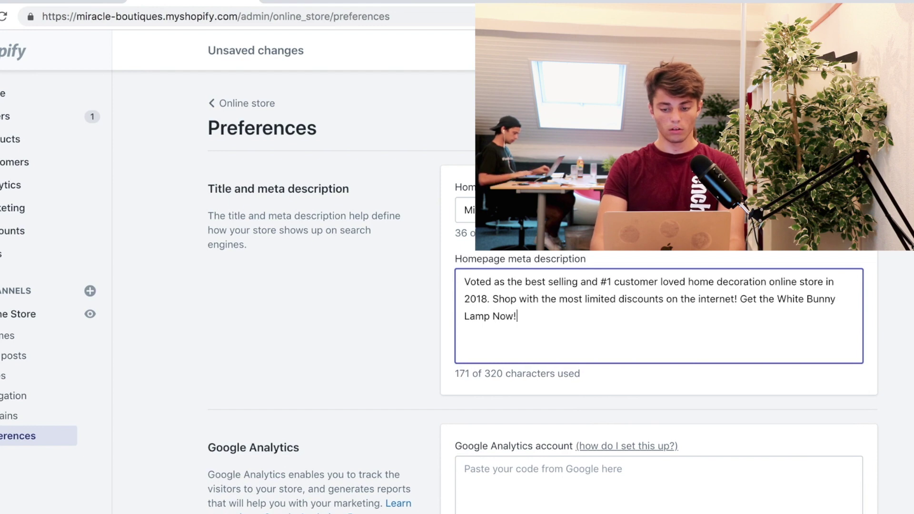
- Append "FREE Shipping" to the homepage meta description and save the store preferences
{"action": "scroll", "coordinate": [543, 286], "scroll_direction": "down", "scroll_amount": 2}
{"action": "type", "text": "FREE "}
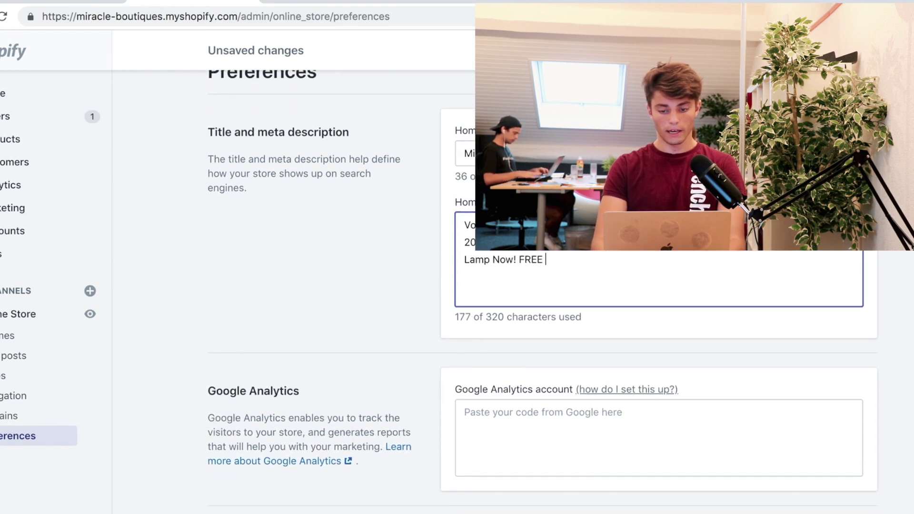
{"action": "type", "text": "Shipping"}
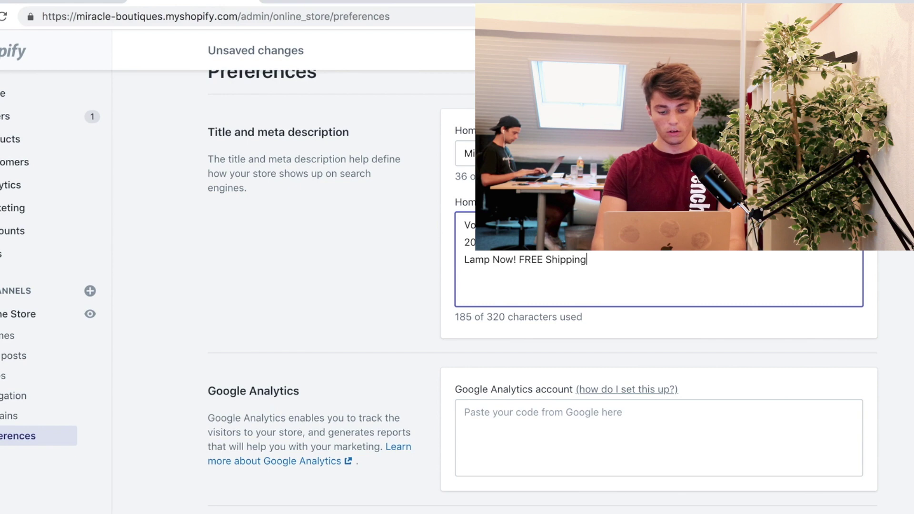
{"action": "scroll", "coordinate": [543, 285], "scroll_direction": "down", "scroll_amount": 2}
{"action": "scroll", "coordinate": [671, 251], "scroll_direction": "down", "scroll_amount": 1}
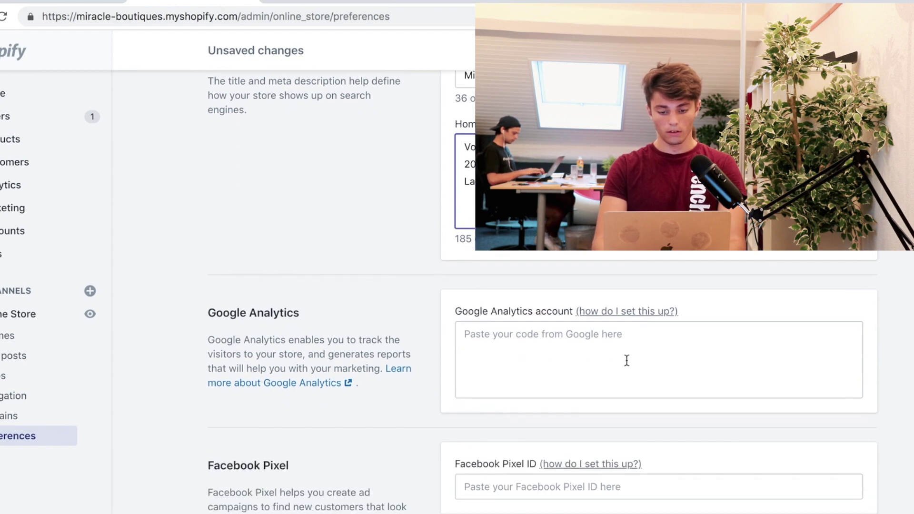
{"action": "scroll", "coordinate": [626, 361], "scroll_direction": "down", "scroll_amount": 6}
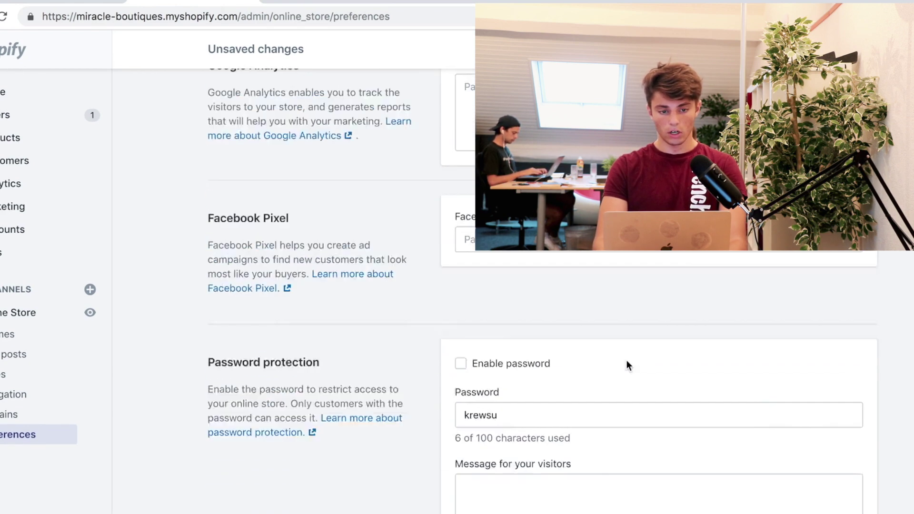
{"action": "scroll", "coordinate": [627, 365], "scroll_direction": "up", "scroll_amount": 8}
{"action": "left_click", "coordinate": [856, 51]}
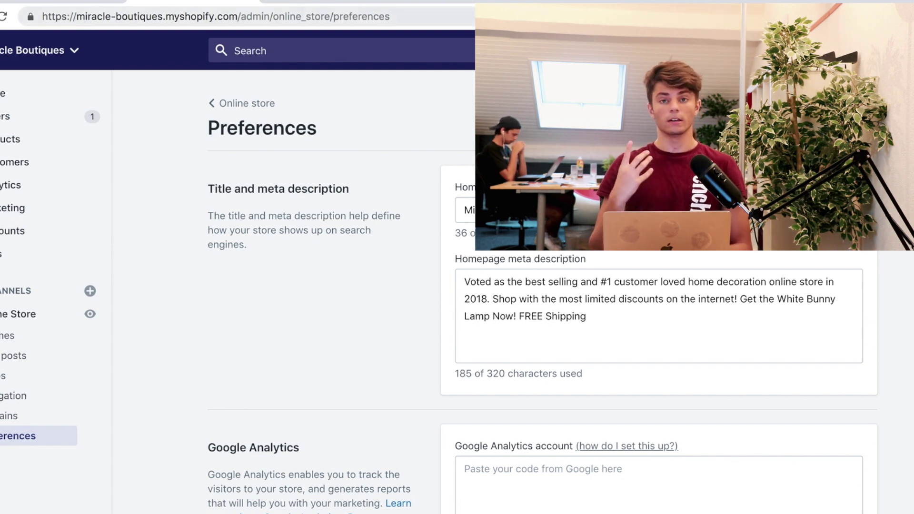
- Switch to the Google Slides presentation showing the SEO marketing slide
{"action": "key", "text": "ctrl+Tab"}
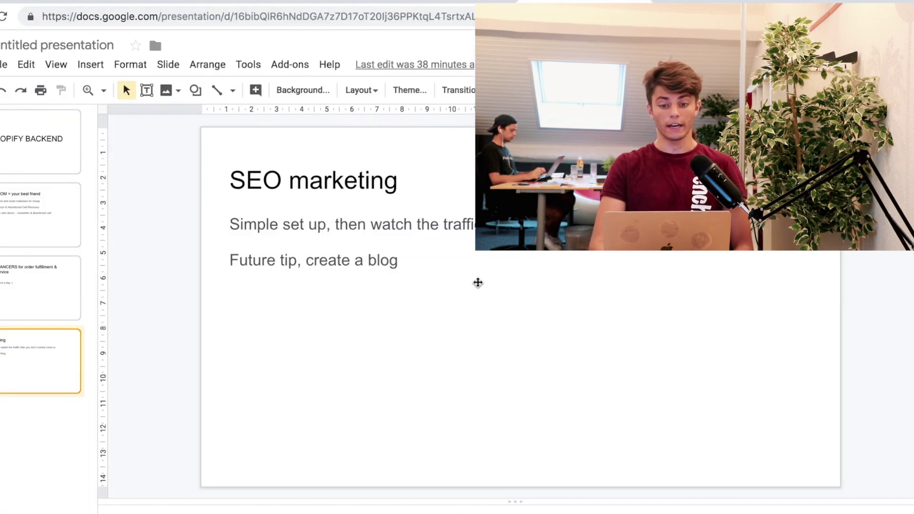